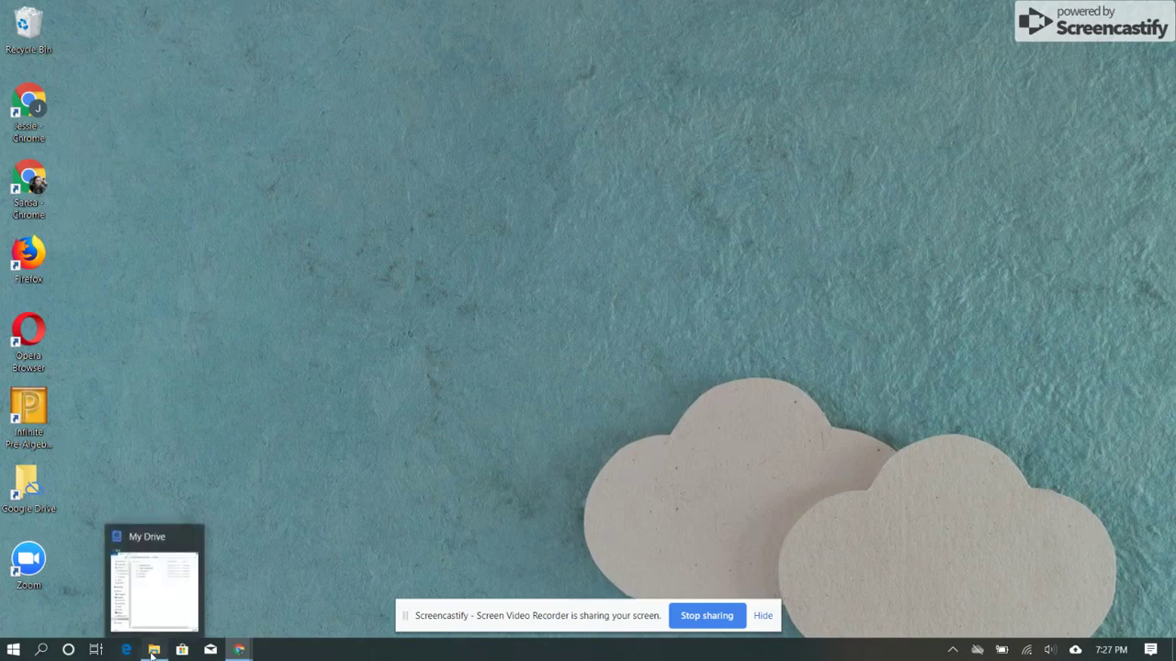
# - Open the My Drive folder in File Explorer and place a Chrome window beside it on the other half of the screen
pyautogui.click(153, 652)
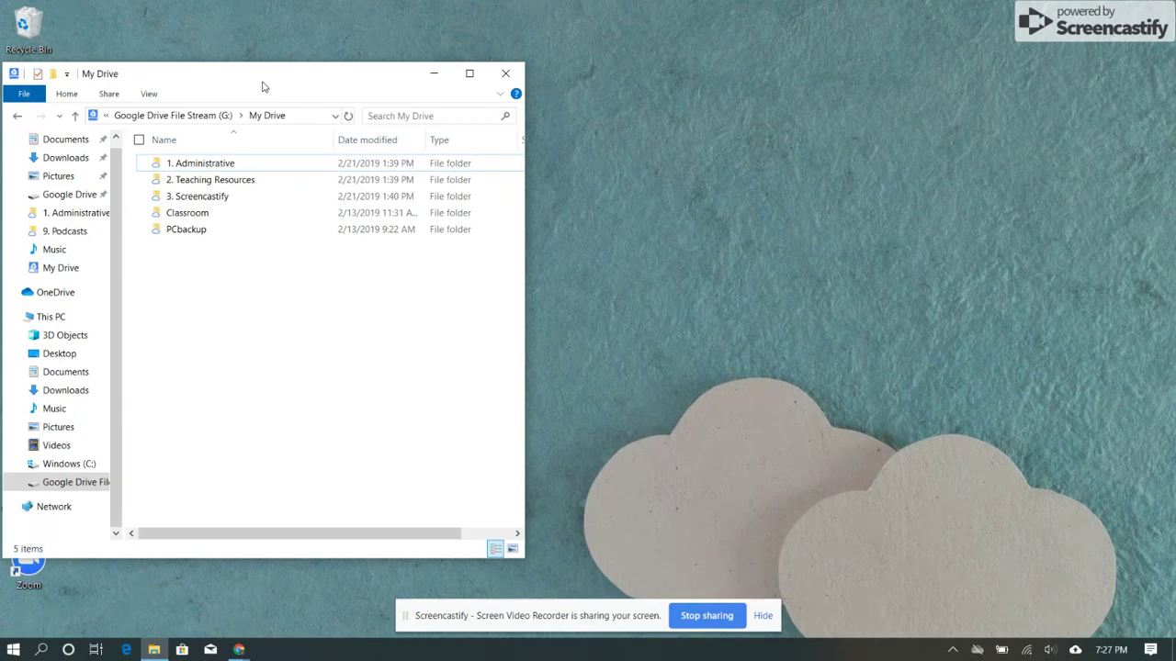
pyautogui.moveTo(239, 649)
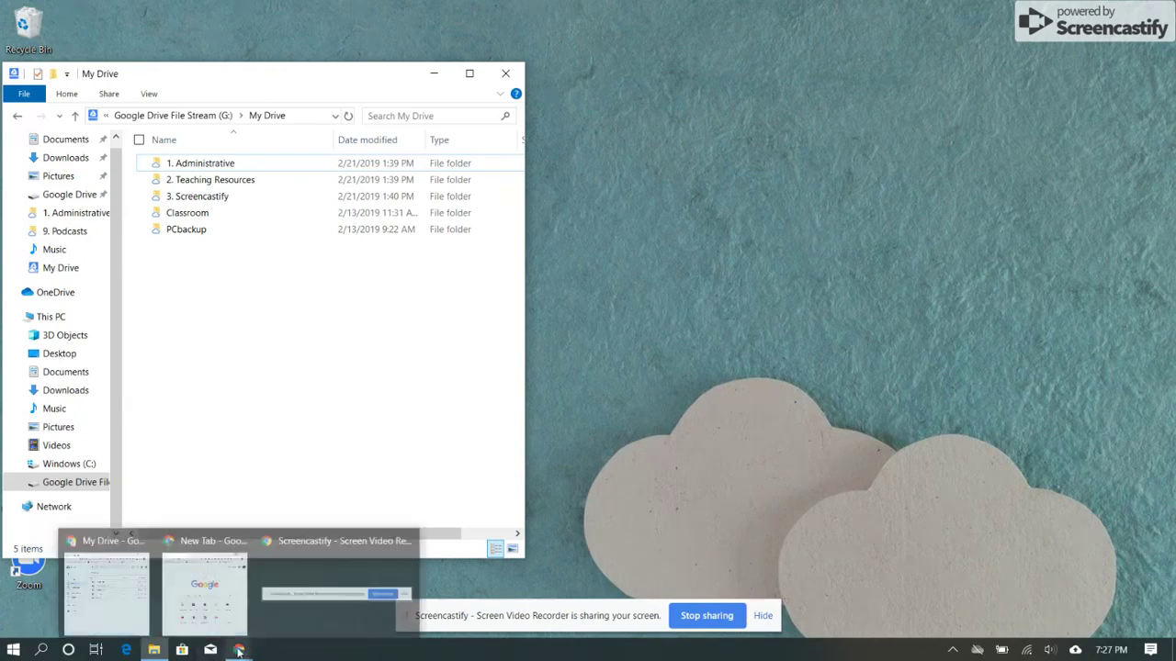
pyautogui.click(199, 580)
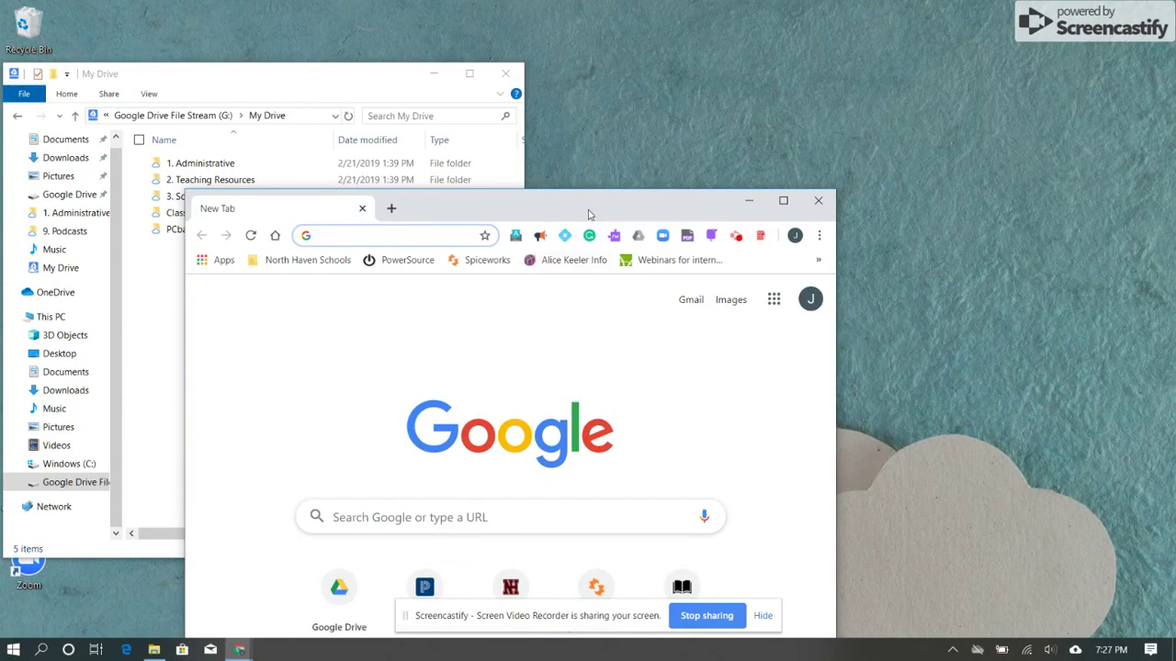
pyautogui.moveTo(591, 203); pyautogui.dragTo(1175, 108)
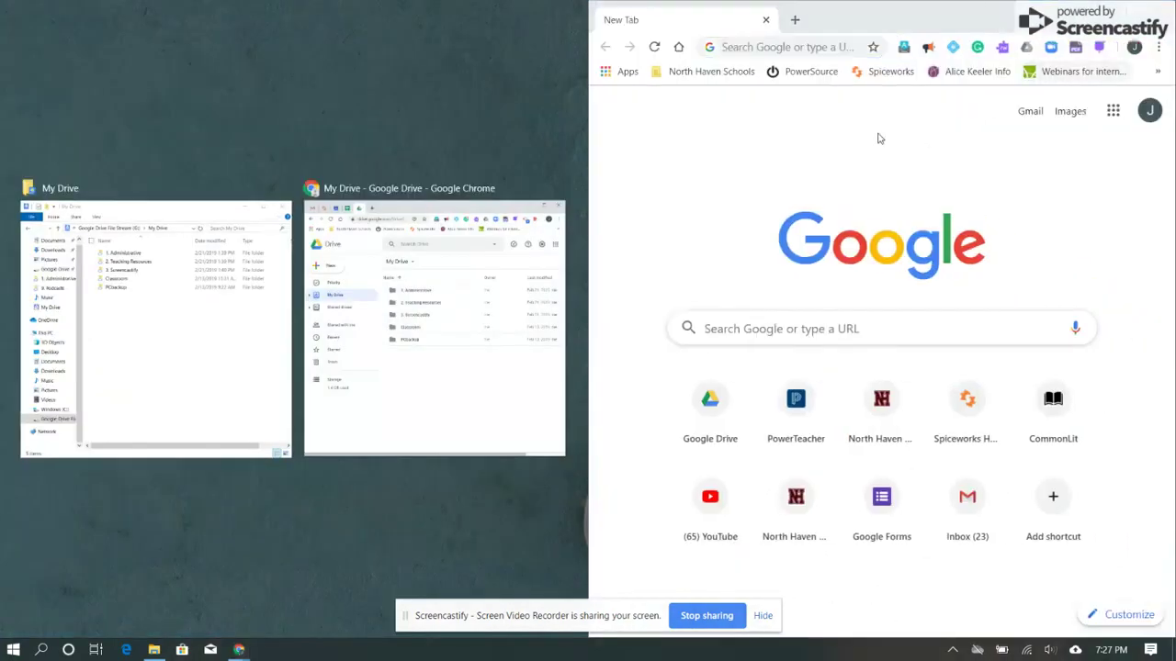
pyautogui.click(974, 20)
pyautogui.moveTo(224, 82); pyautogui.dragTo(261, 65)
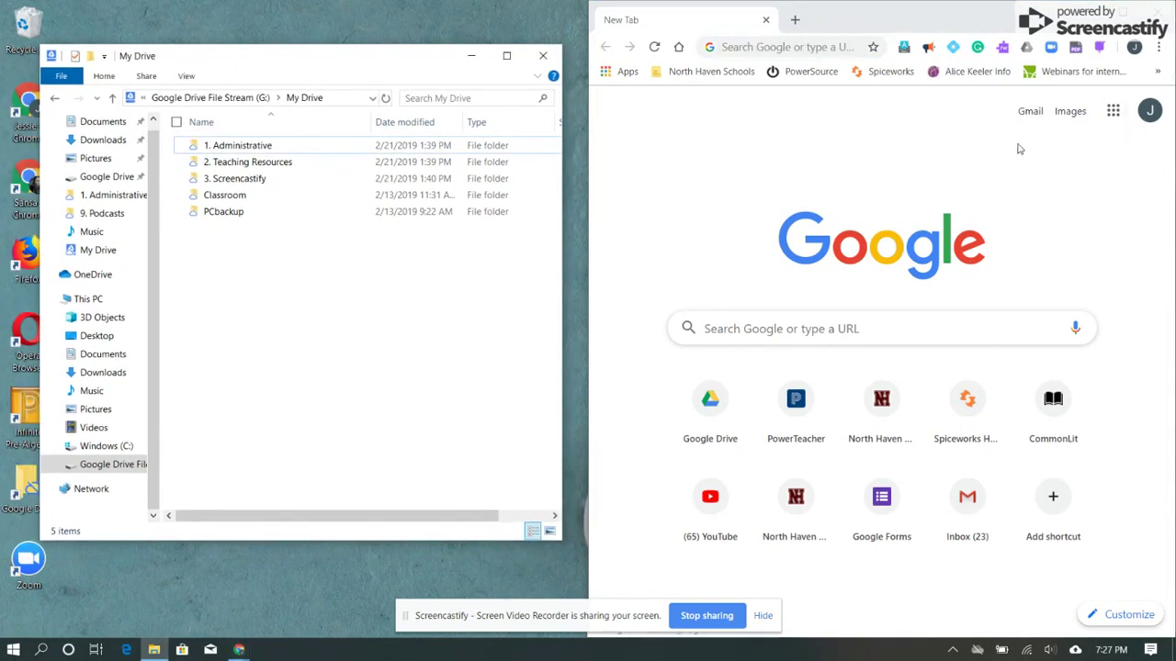
# - Browse the Google apps list and open Drive from it in the browser
pyautogui.click(1115, 113)
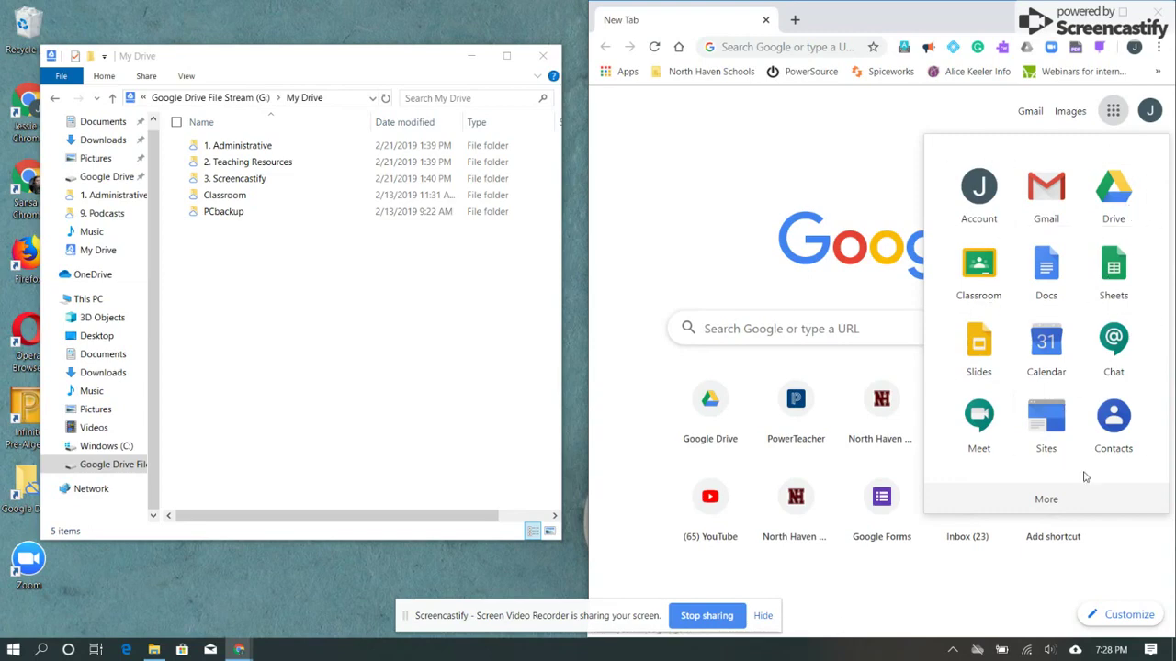
pyautogui.click(1047, 501)
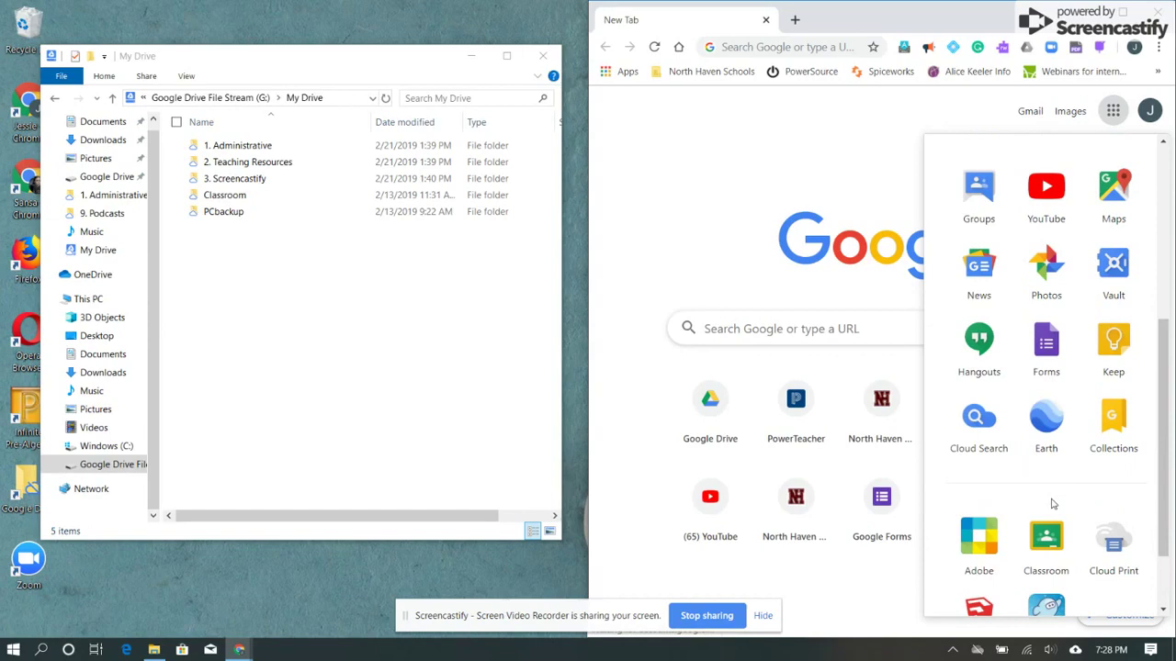
pyautogui.scroll(-1, 1053, 504)
pyautogui.scroll(4, 1053, 503)
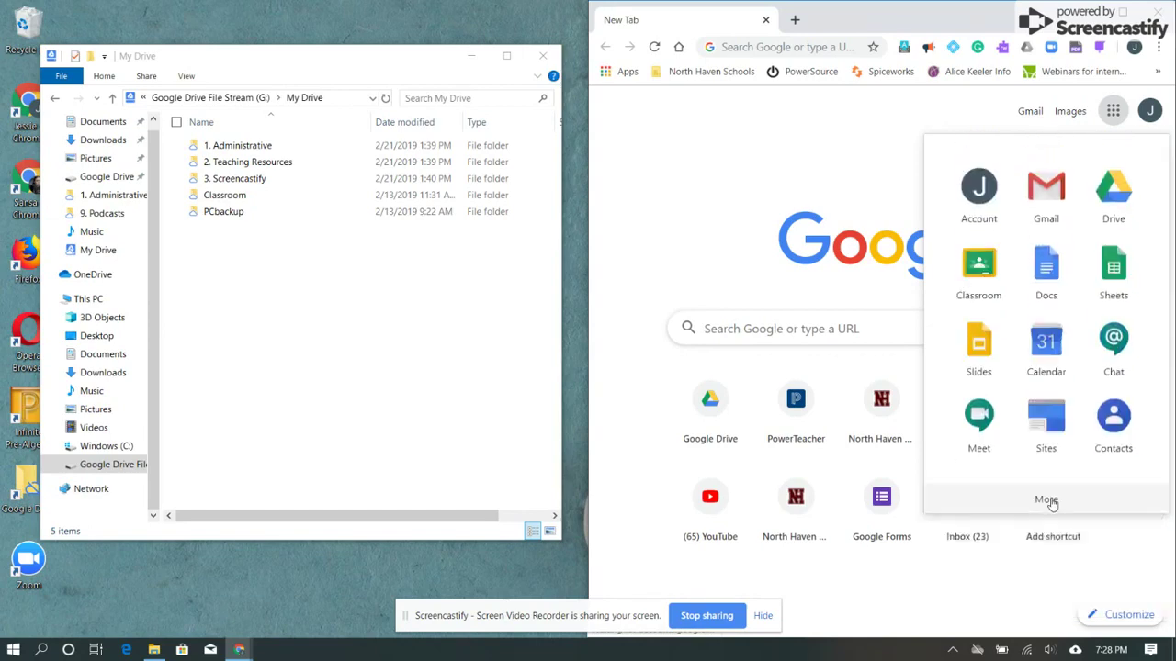
pyautogui.click(1114, 195)
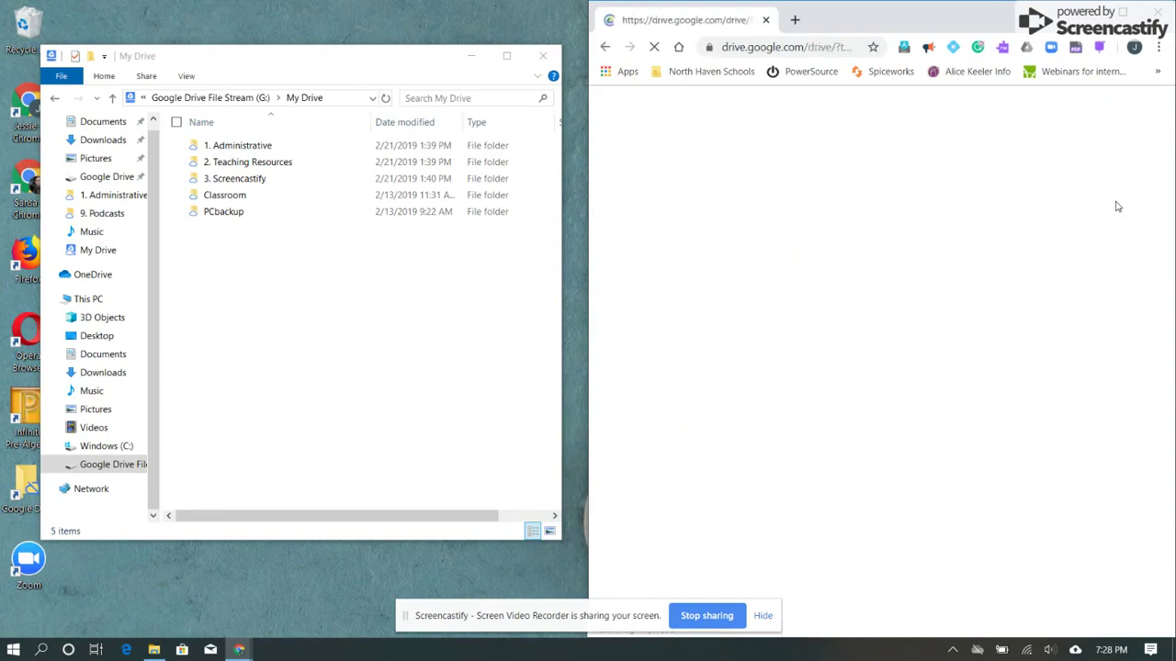
# - Load drive.google.com in a new browser tab and close that tab
pyautogui.click(795, 20)
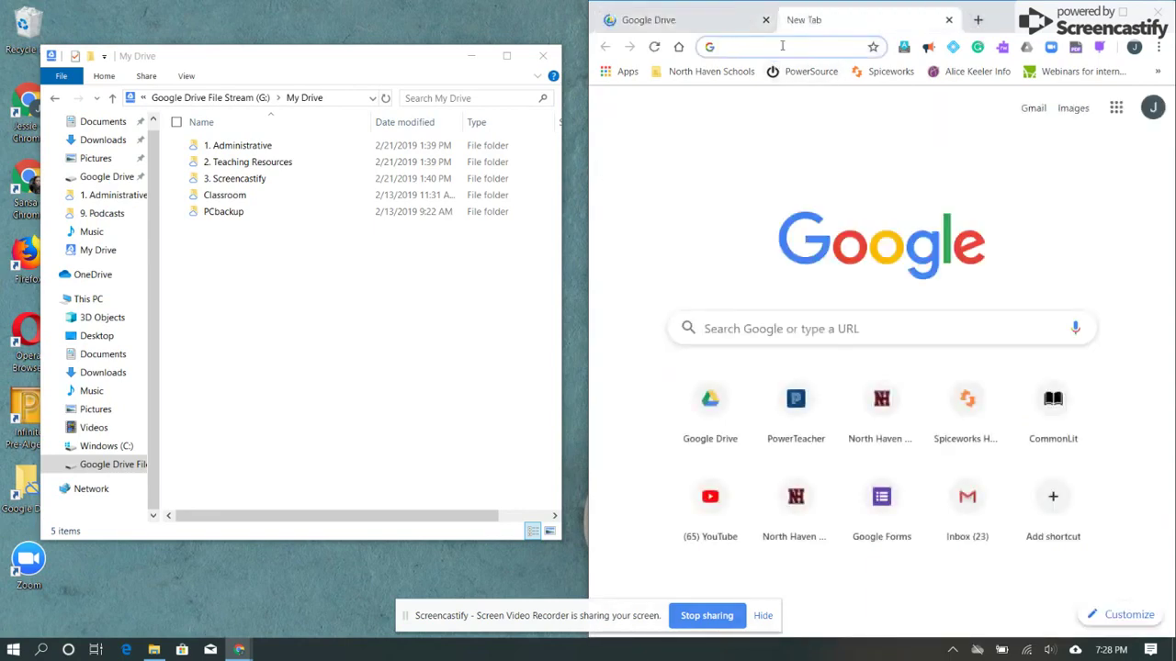
pyautogui.write('drive.google.com')
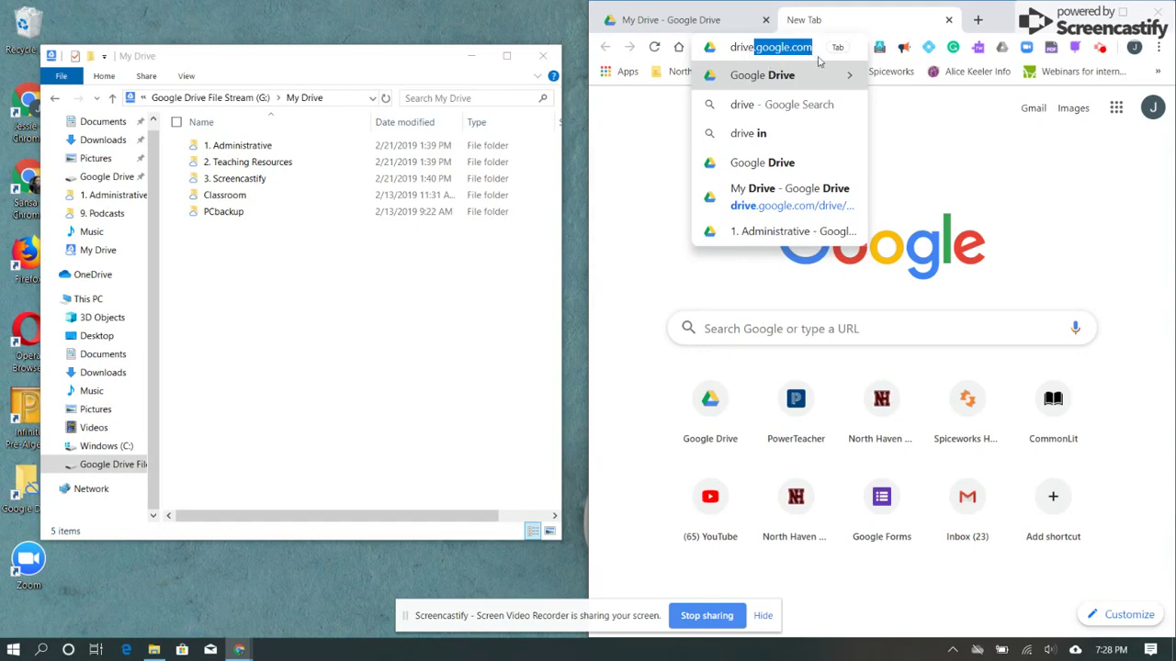
pyautogui.press('Return')
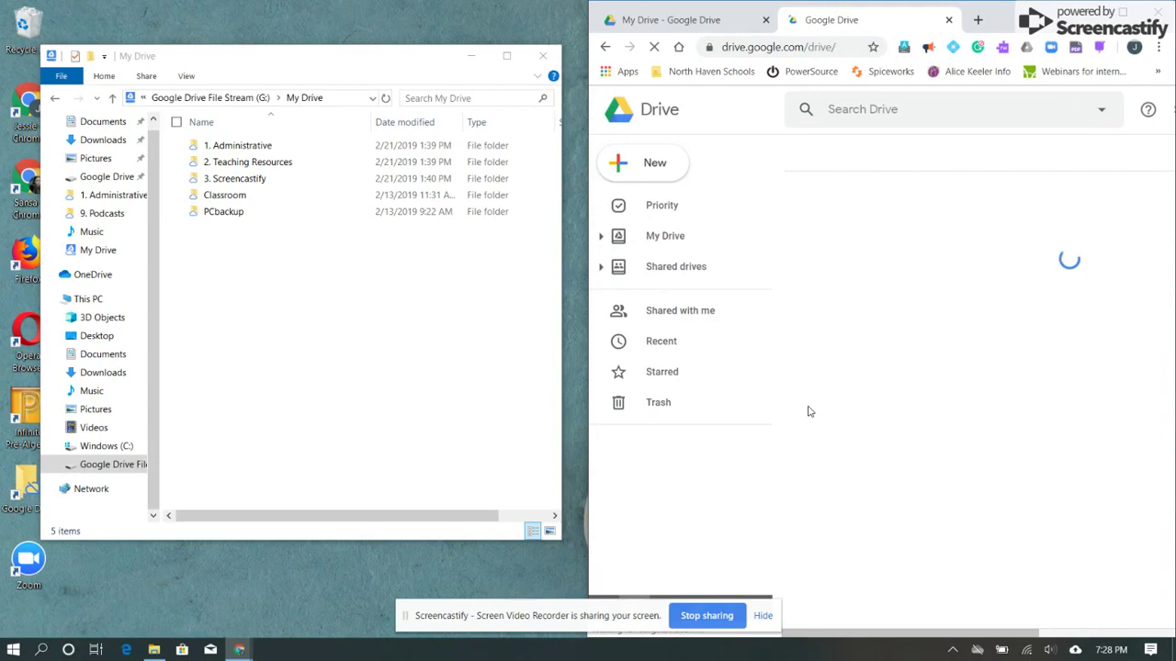
pyautogui.click(949, 19)
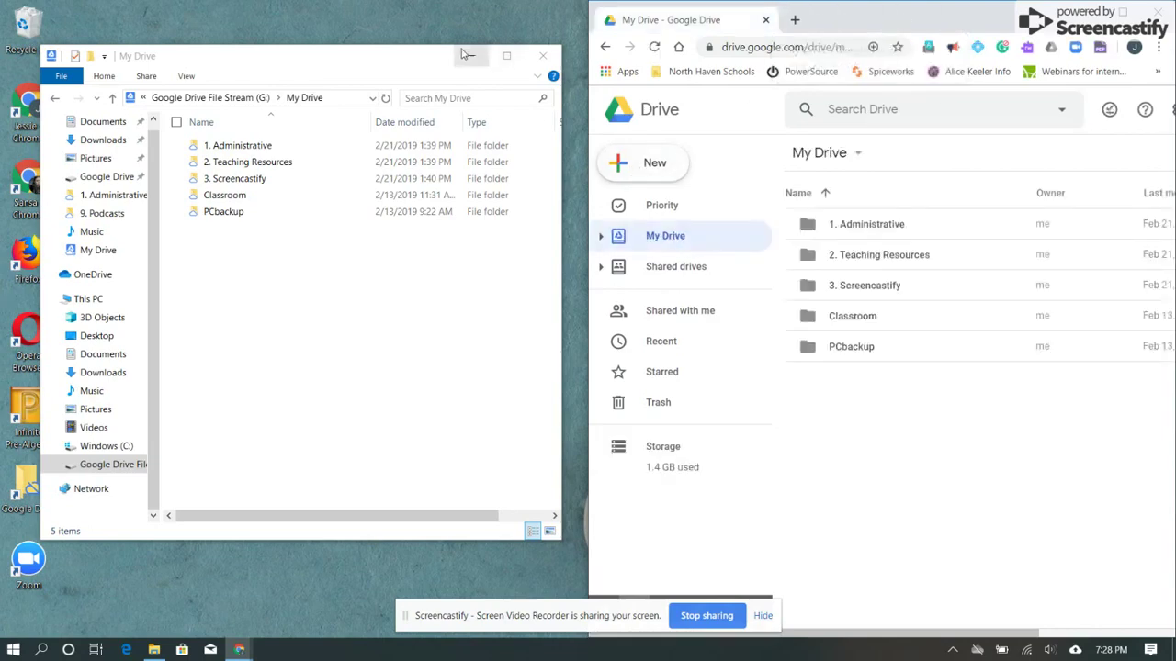
# - Widen the browser window and narrow the File Explorer window so both fit side by side without overlapping
pyautogui.moveTo(395, 62); pyautogui.dragTo(359, 69)
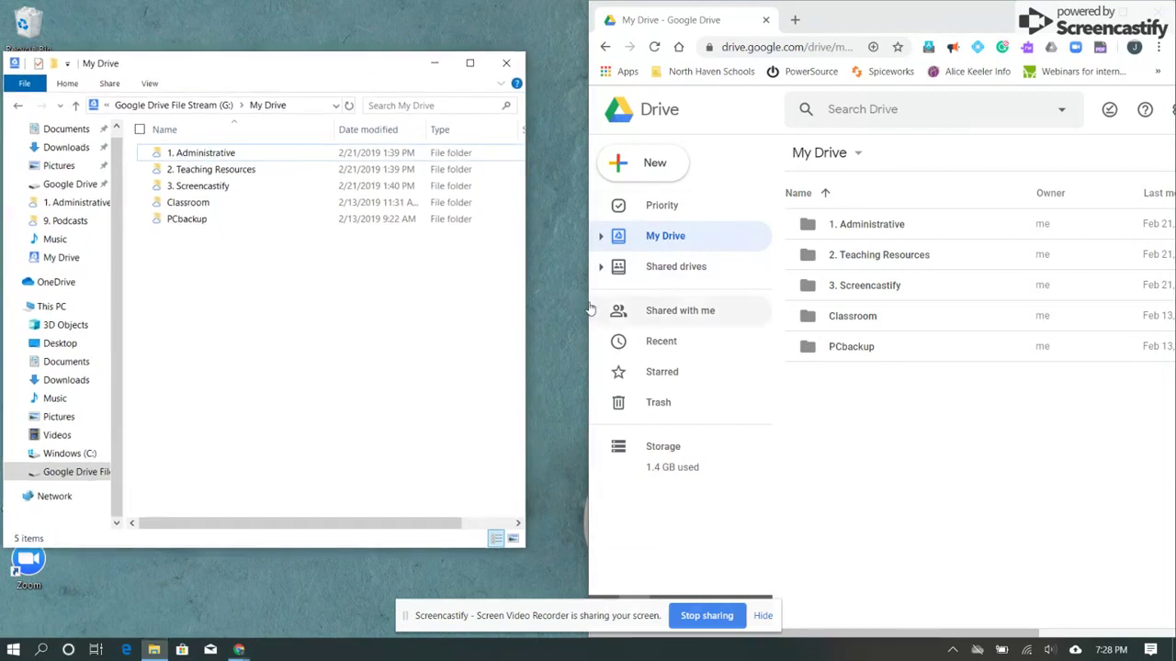
pyautogui.click(643, 310)
pyautogui.click(675, 238)
pyautogui.moveTo(589, 275); pyautogui.dragTo(475, 308)
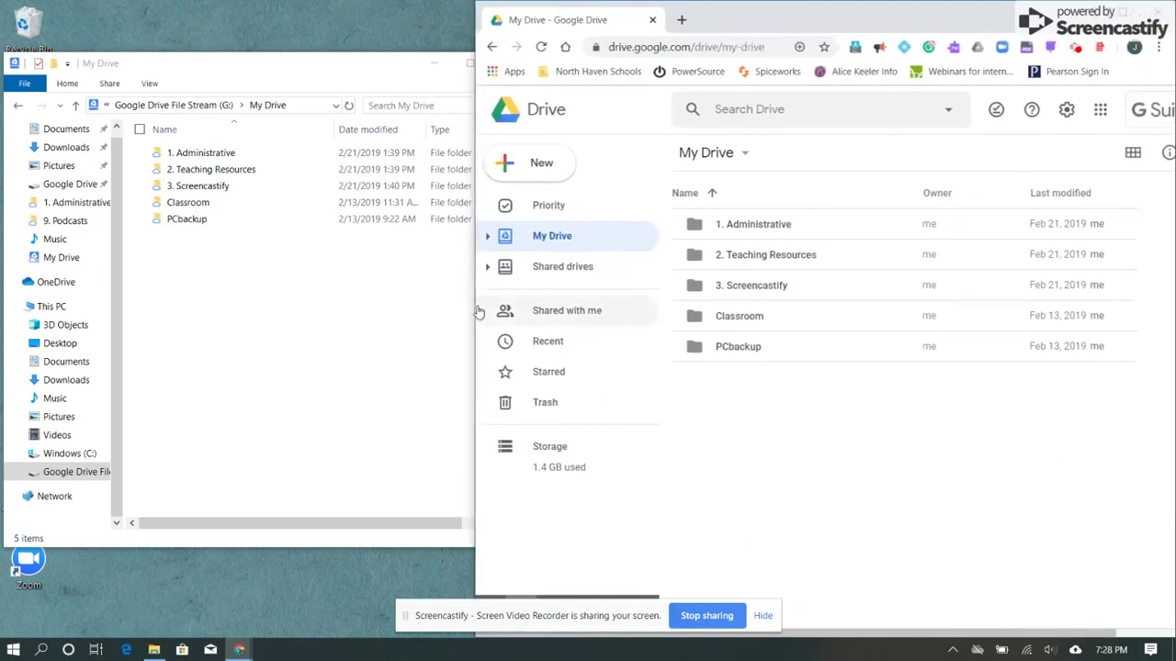
pyautogui.click(320, 76)
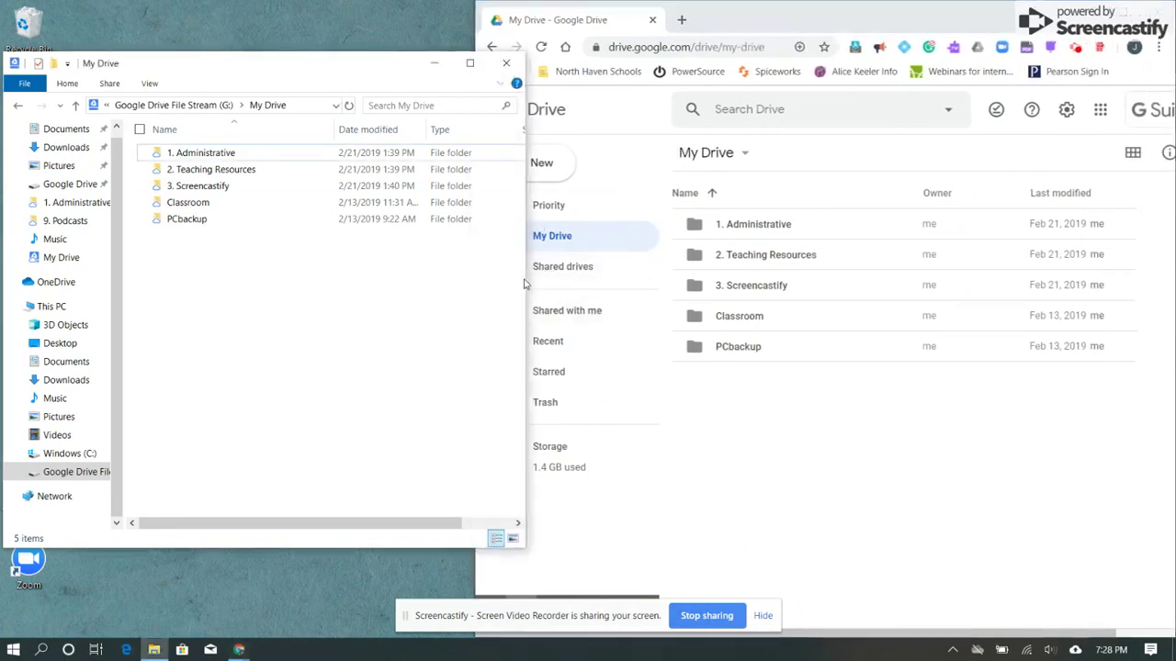
pyautogui.moveTo(525, 279); pyautogui.dragTo(476, 272)
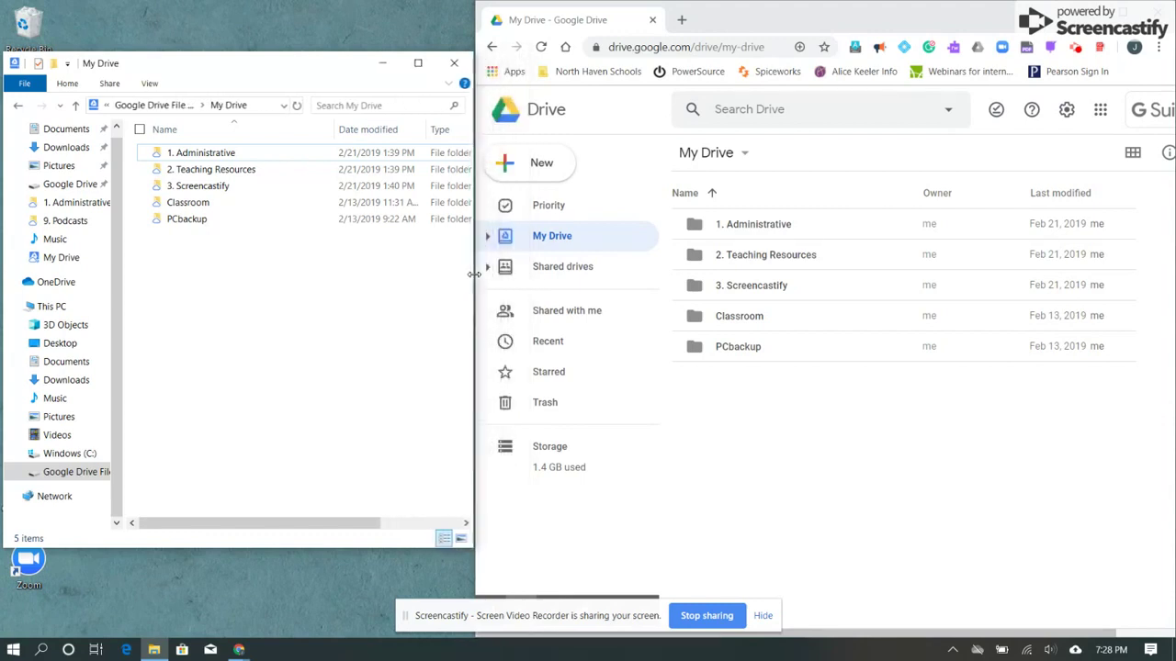
# - Open Google Drive File Stream (G:) in File Explorer and go into its My Drive folder
pyautogui.scroll(1, 53, 142)
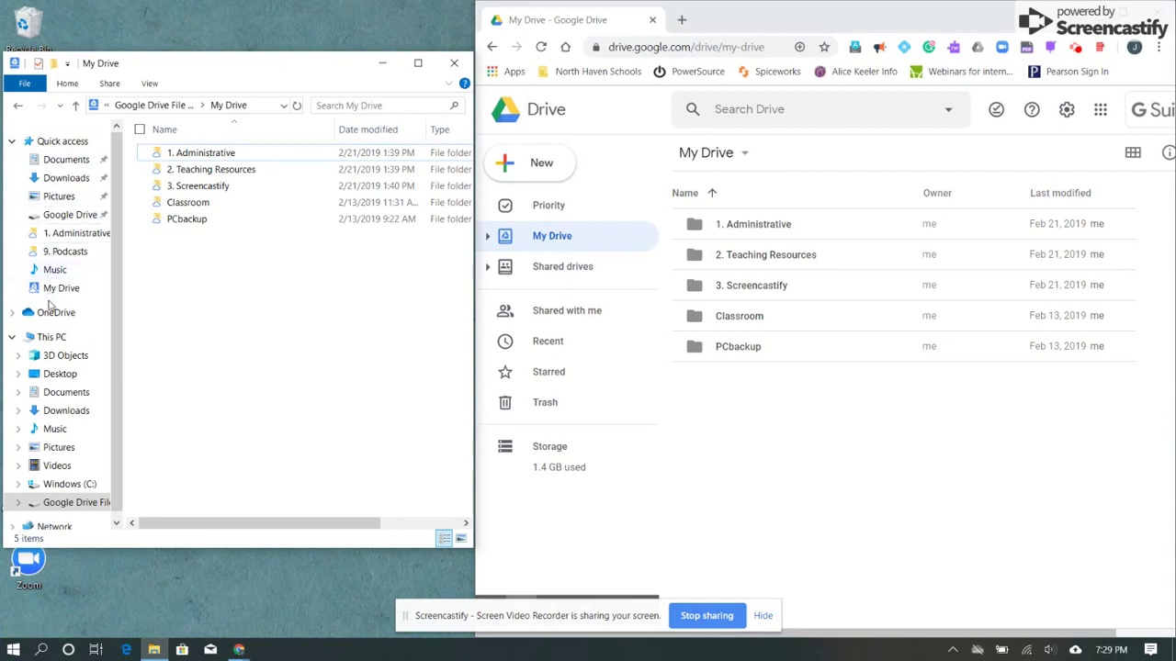
pyautogui.scroll(-1, 51, 307)
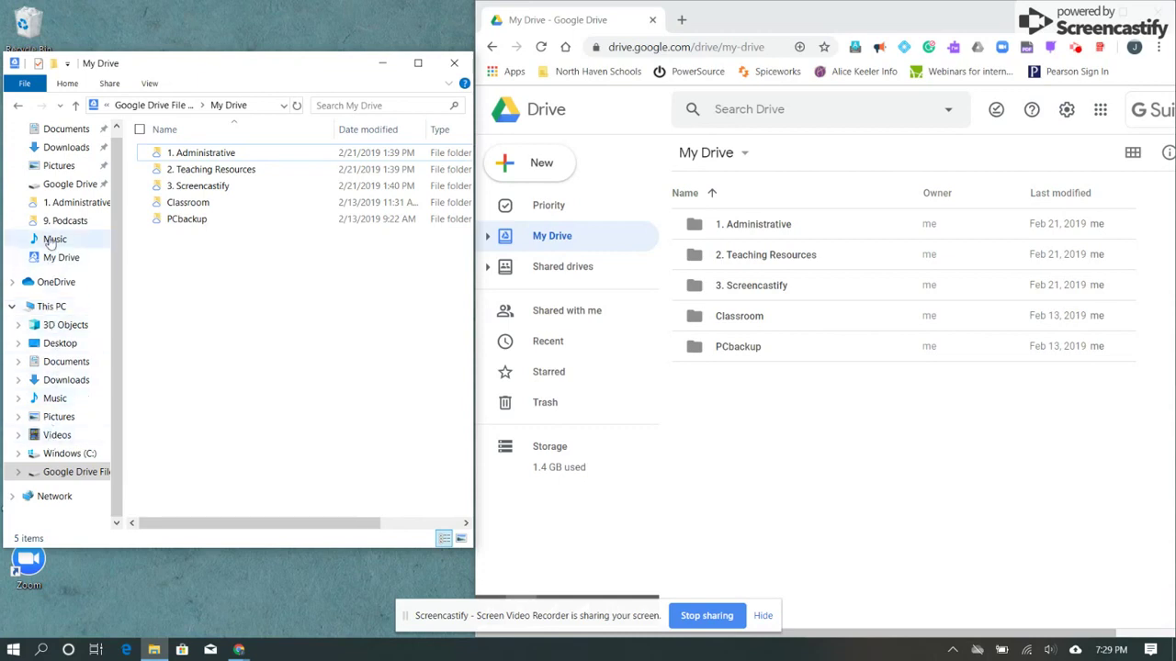
pyautogui.scroll(1, 53, 236)
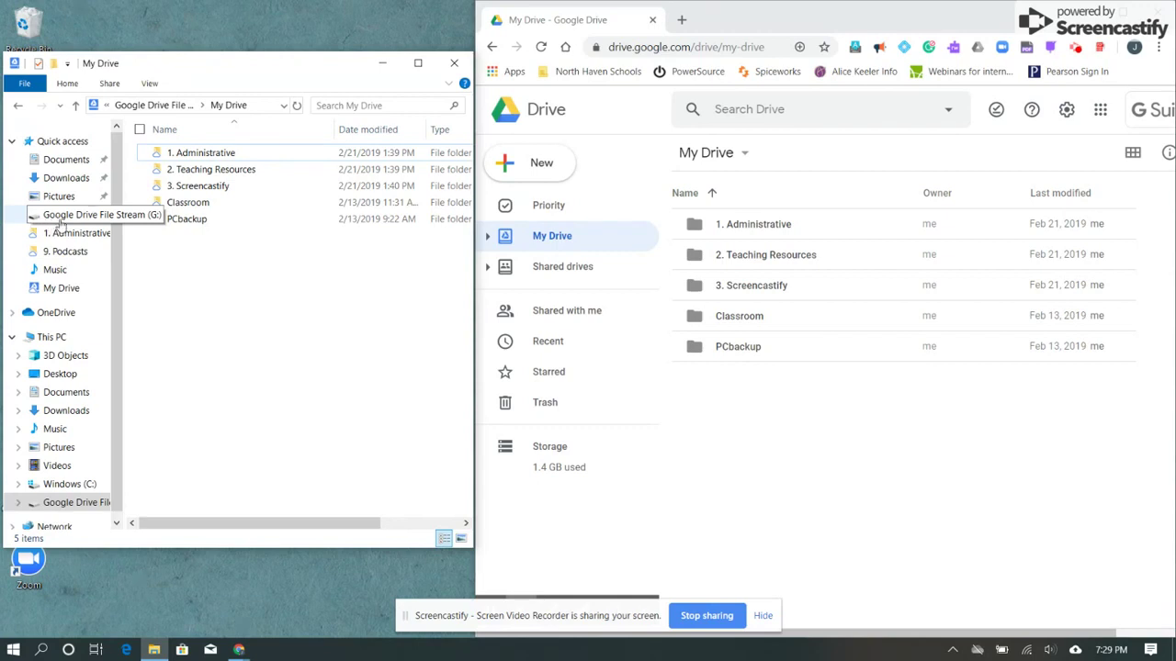
pyautogui.click(59, 217)
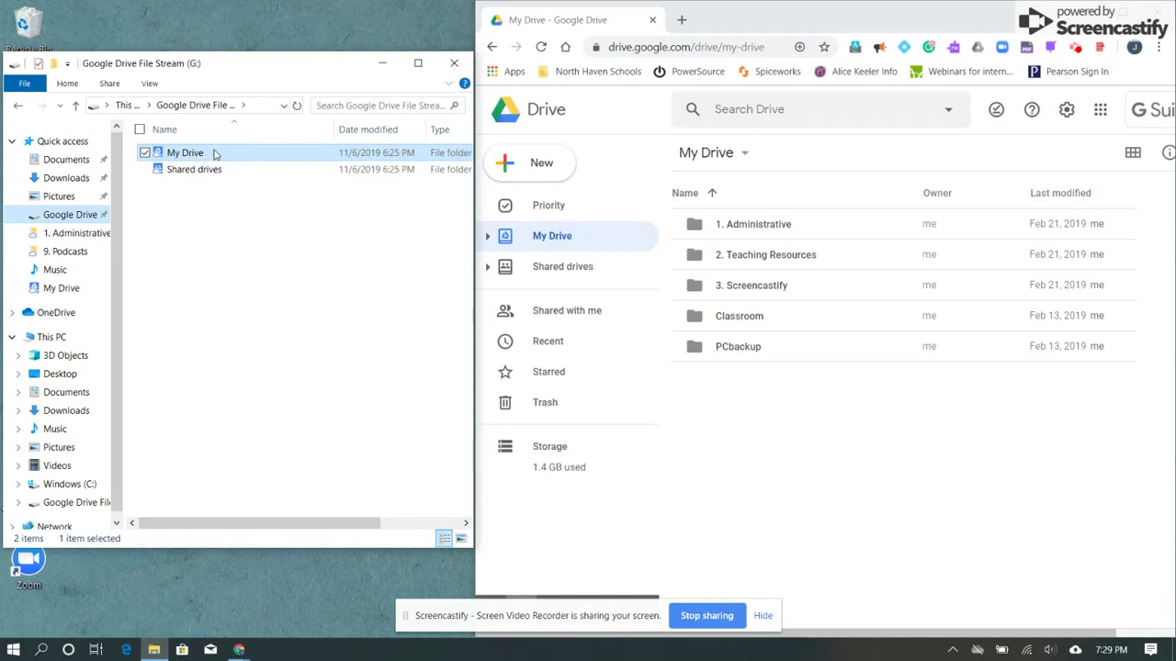
pyautogui.click(217, 299)
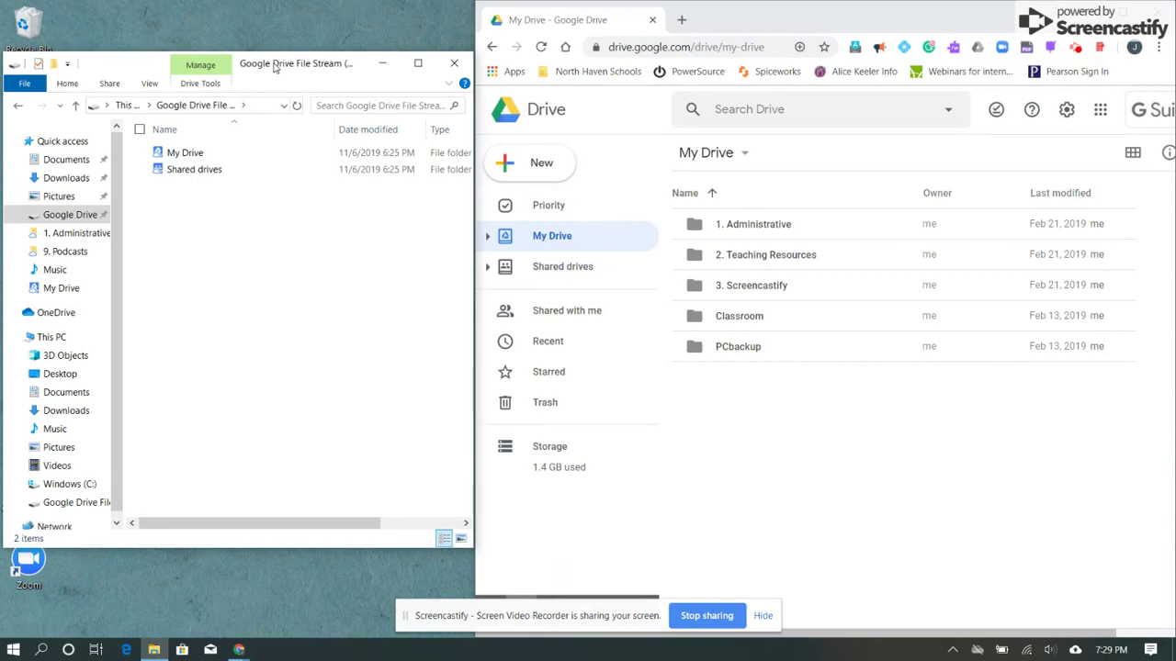
pyautogui.doubleClick(186, 154)
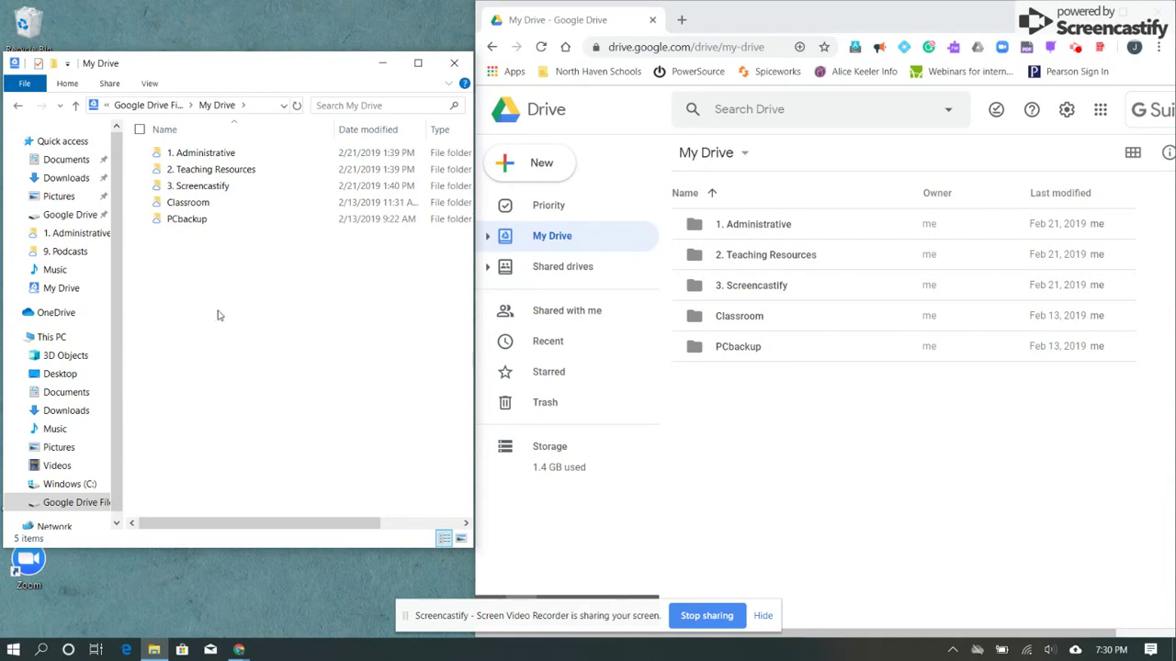
# - Compare the 2. Teaching Resources folder in File Explorer and in Drive on the web, and return the web view to My Drive
pyautogui.moveTo(199, 157)
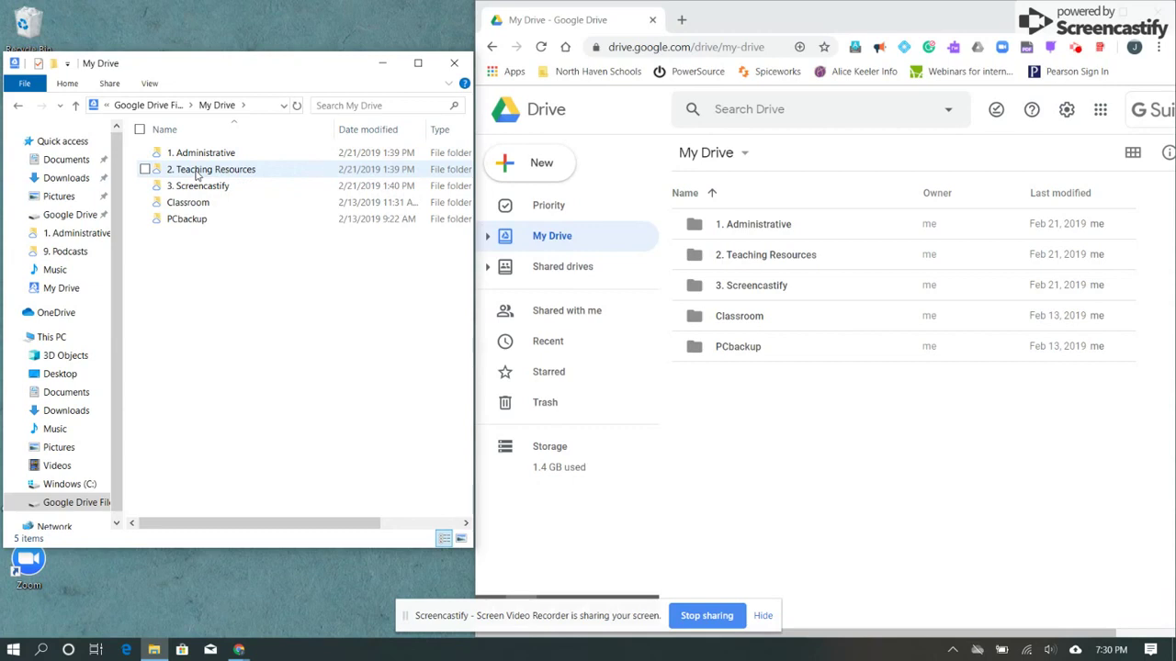
pyautogui.doubleClick(196, 171)
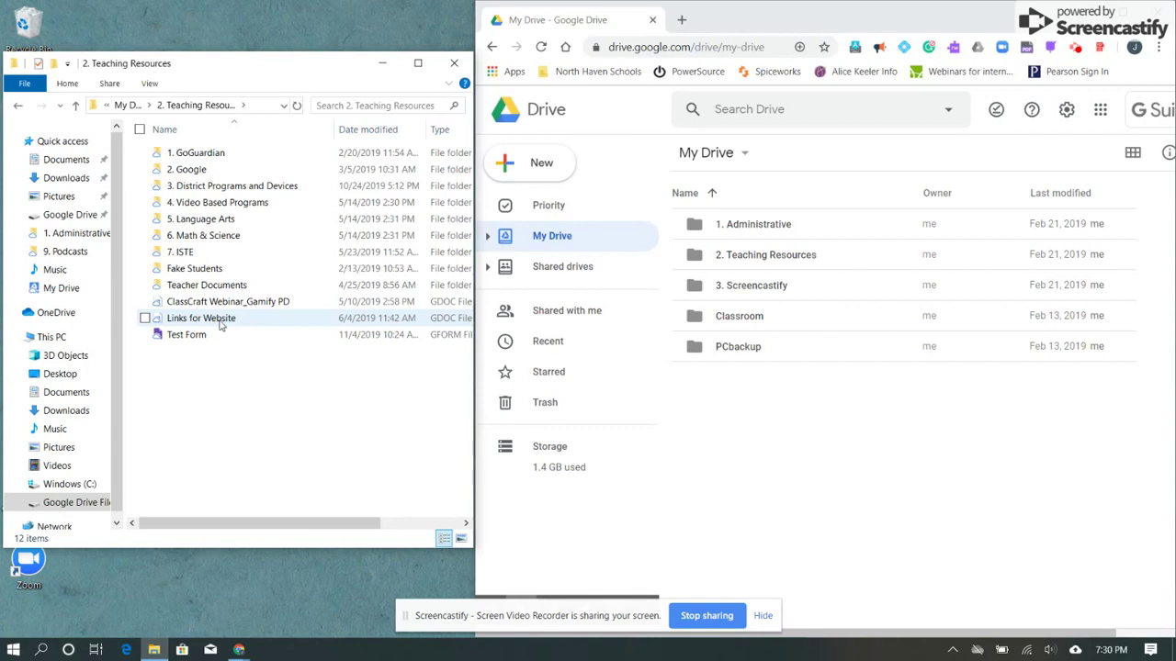
pyautogui.doubleClick(830, 256)
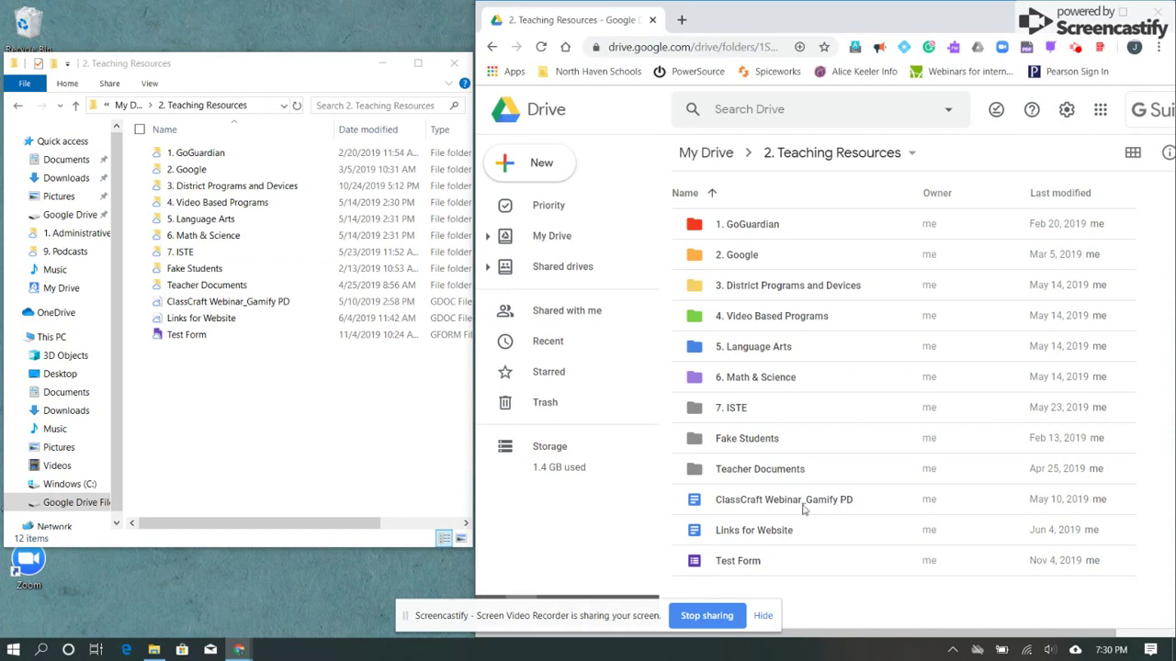
pyautogui.click(691, 153)
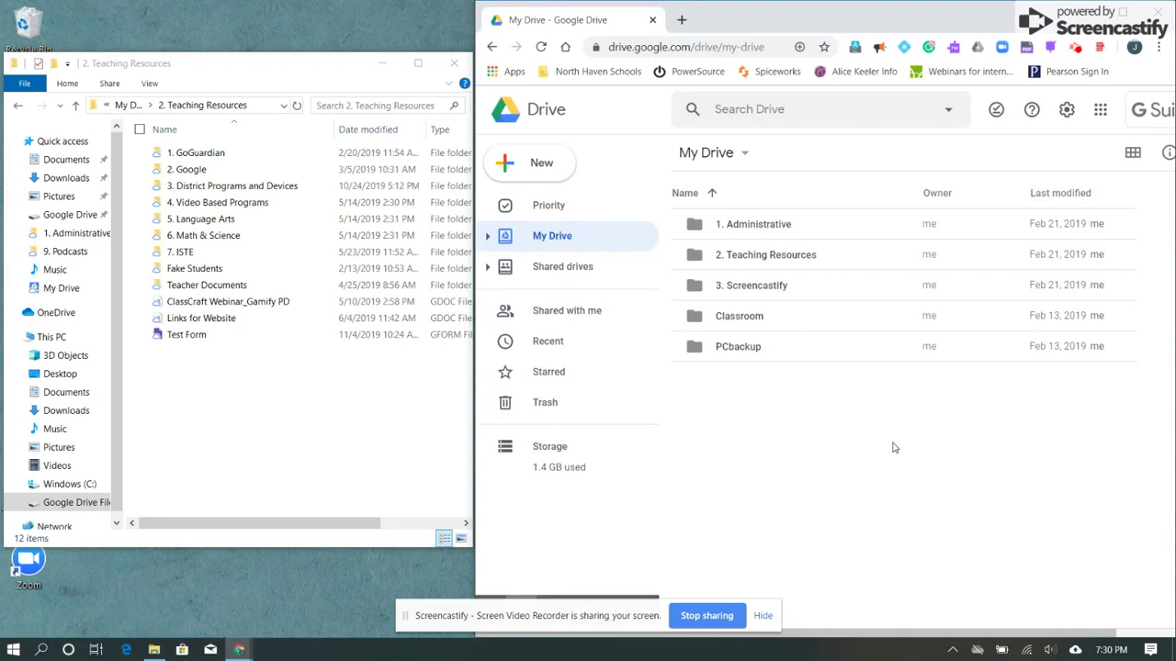
# - Examine the file previews of 2. Teaching Resources in Drive's grid view and return My Drive to list view
pyautogui.click(1132, 153)
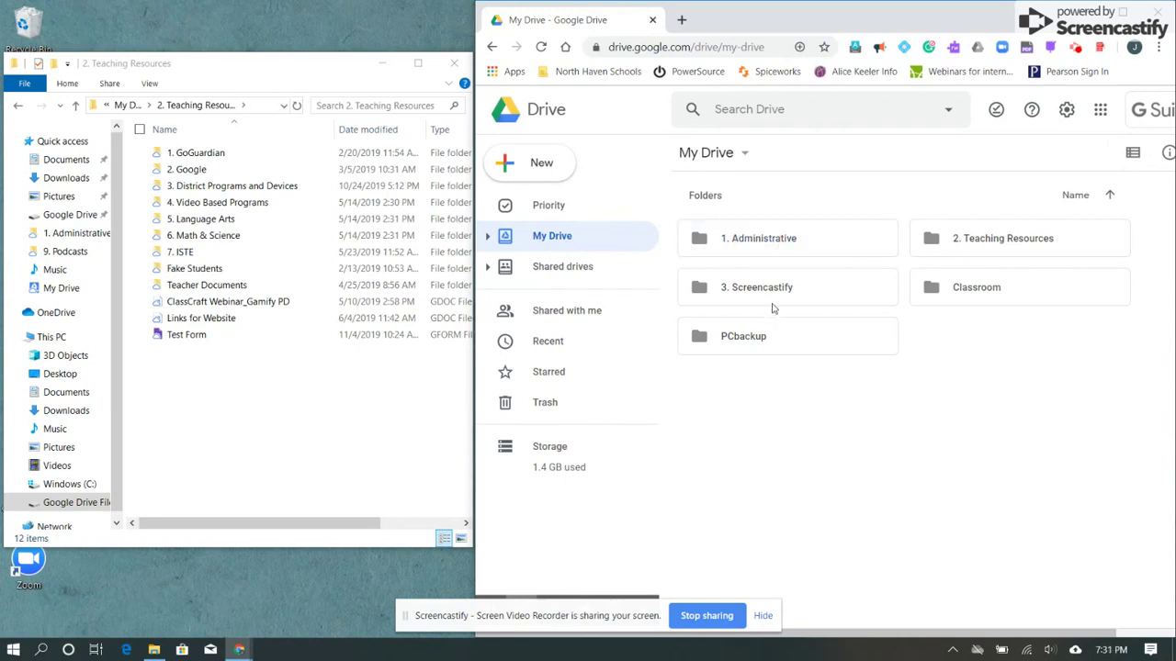
pyautogui.doubleClick(969, 251)
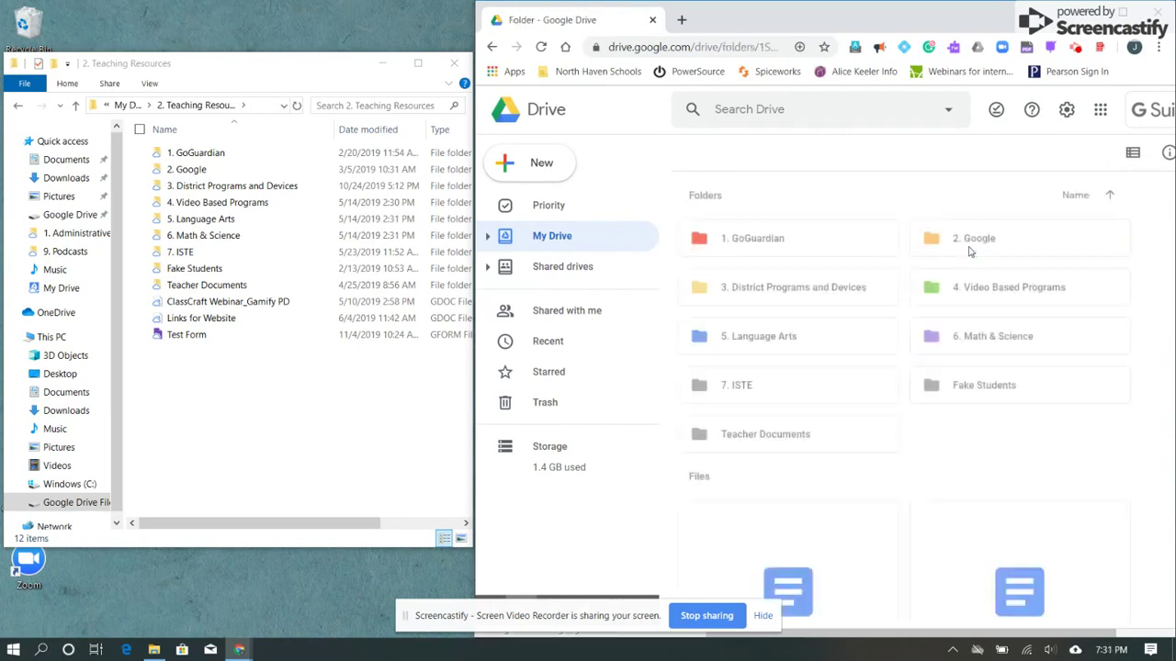
pyautogui.scroll(-3, 969, 250)
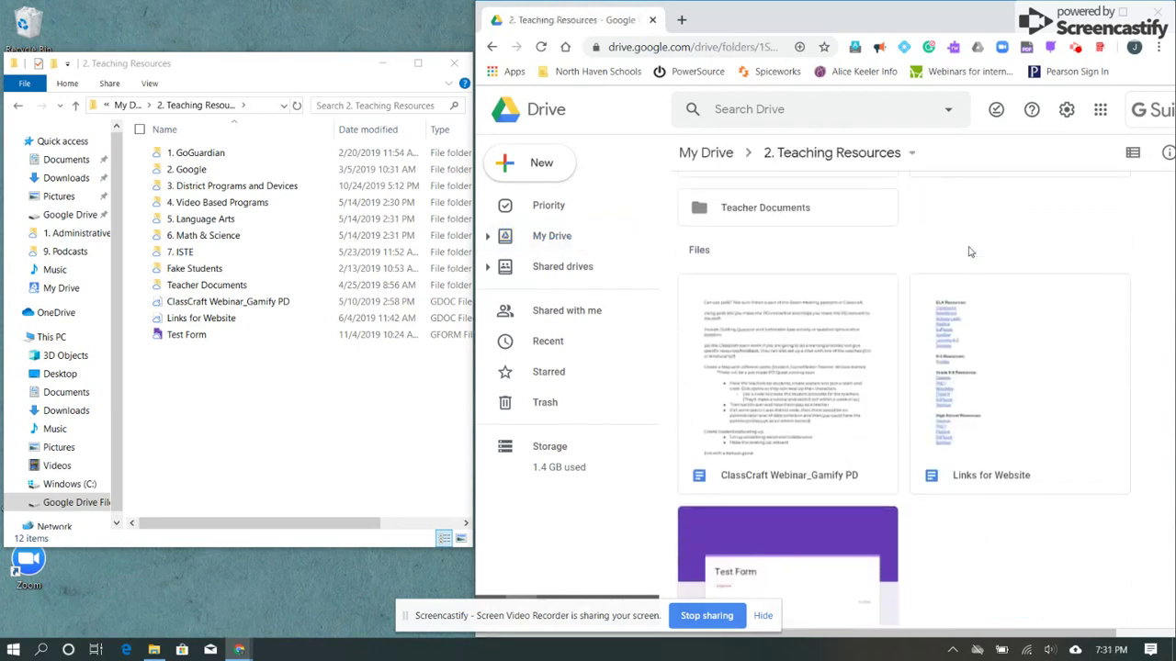
pyautogui.scroll(-1, 951, 471)
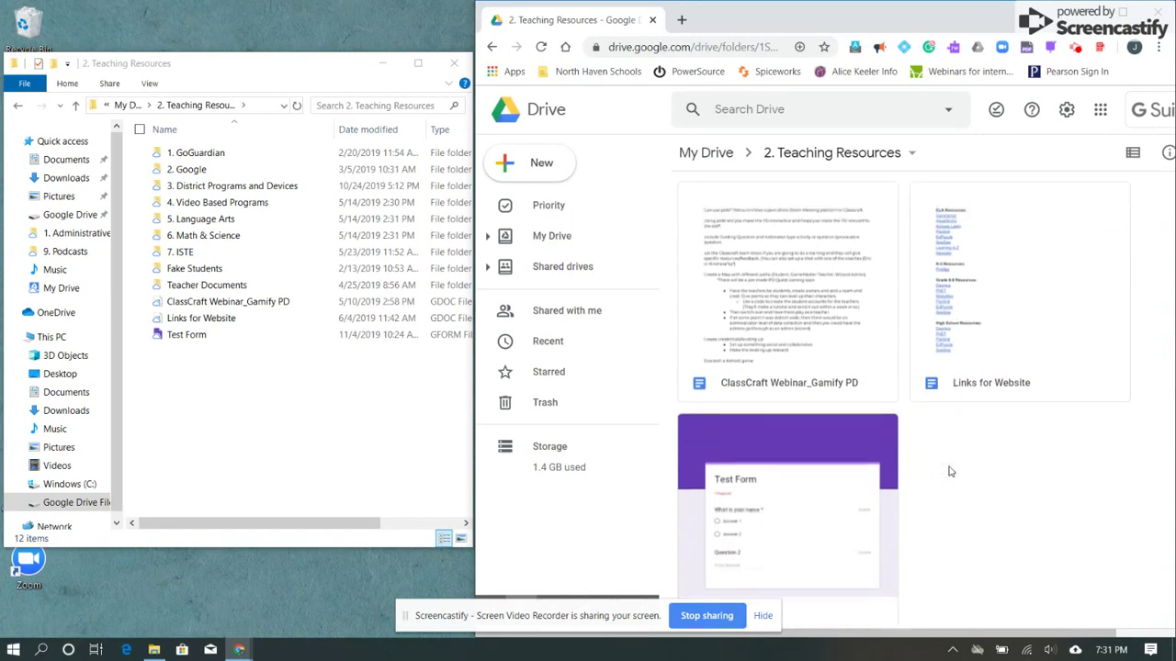
pyautogui.scroll(2, 951, 471)
pyautogui.scroll(-1, 951, 471)
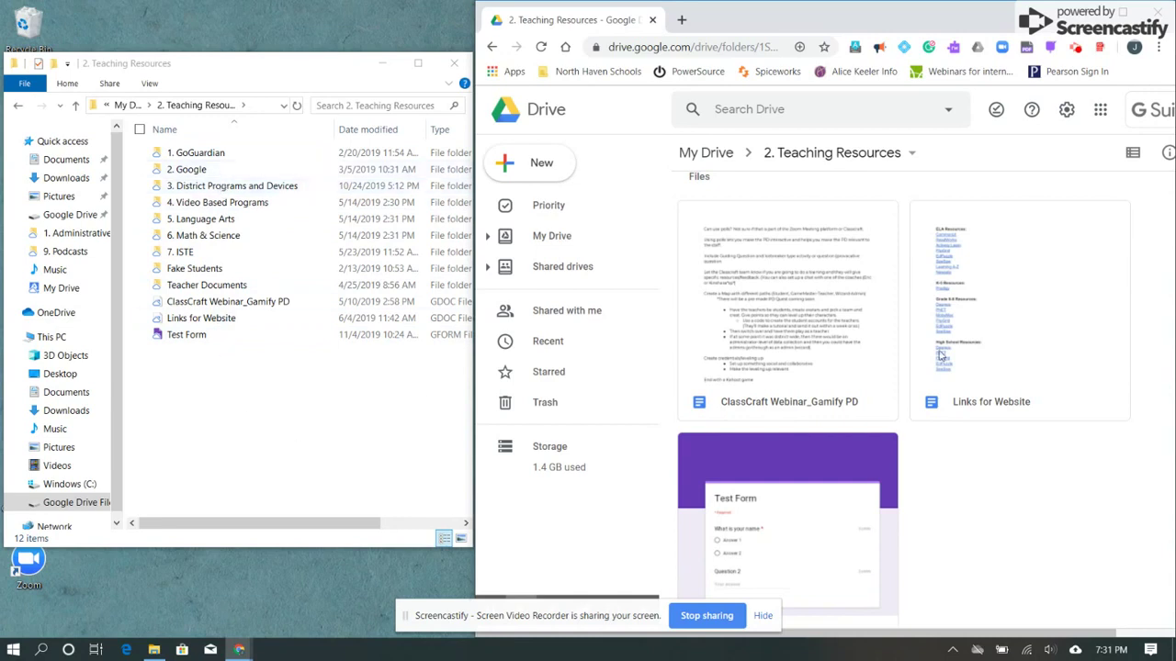
pyautogui.scroll(3, 942, 356)
pyautogui.click(707, 156)
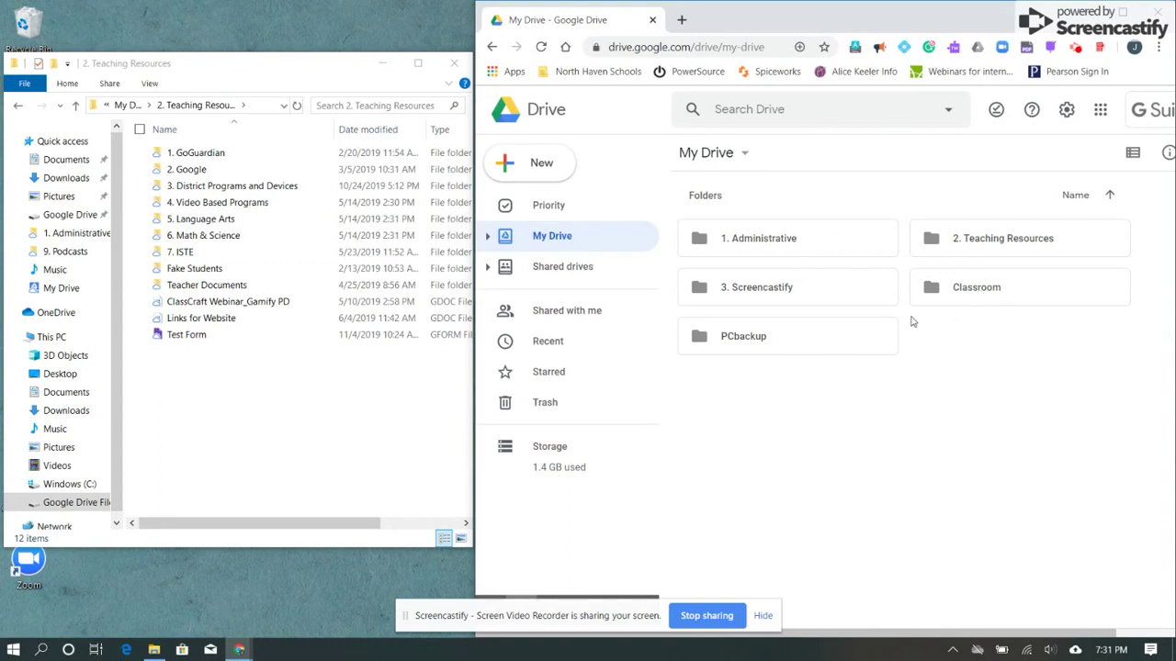
pyautogui.click(1136, 156)
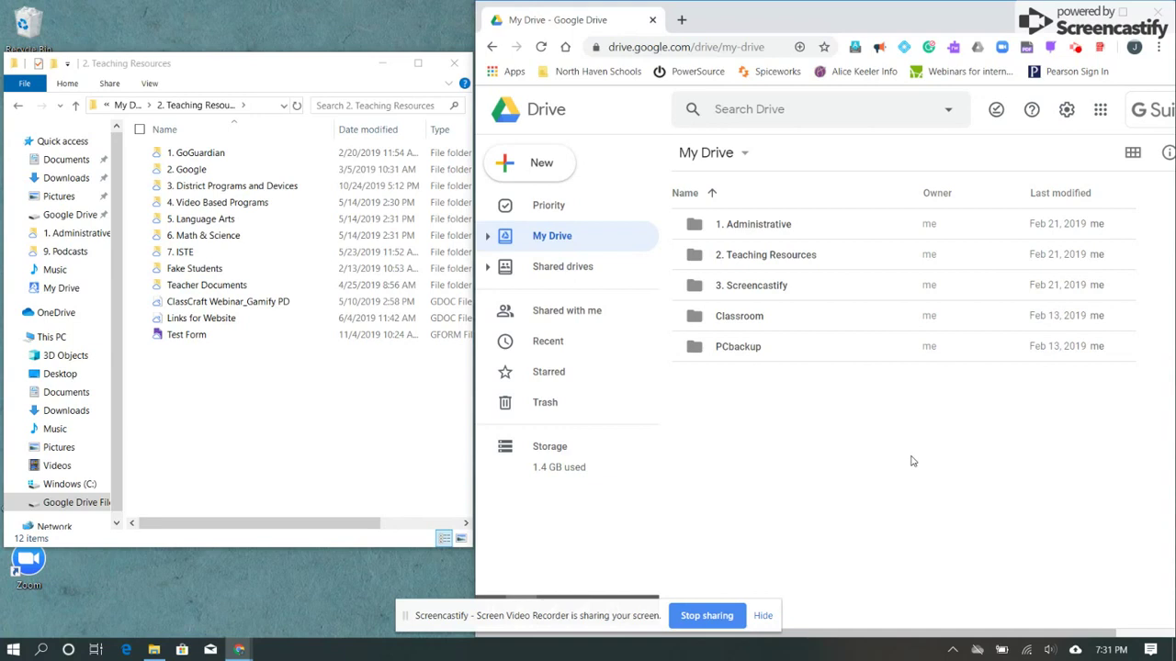
# - Turn on the Quick Access suggestions in Drive's settings and maximize the browser window to view the suggested files
pyautogui.click(1067, 114)
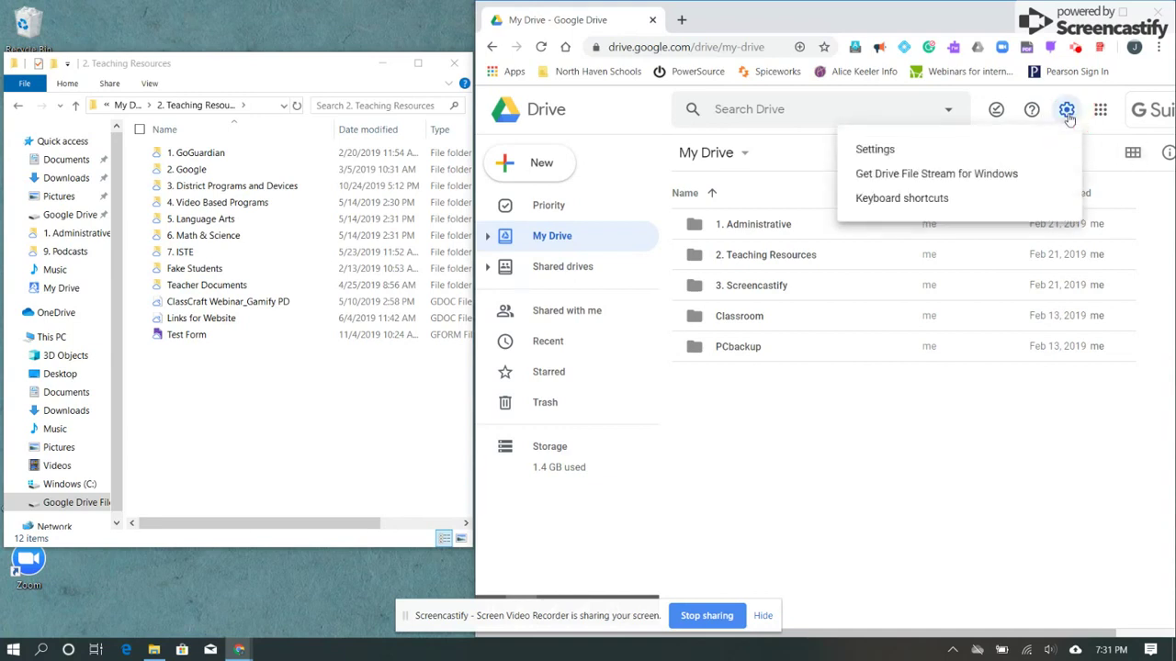
pyautogui.click(1029, 149)
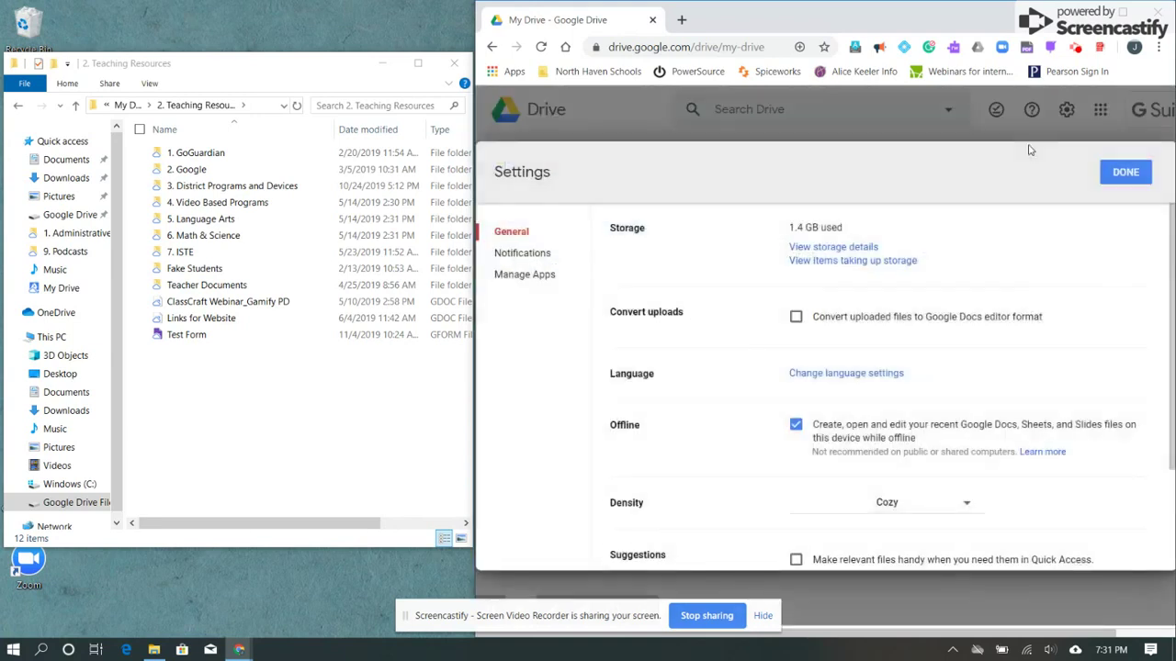
pyautogui.scroll(-3, 822, 491)
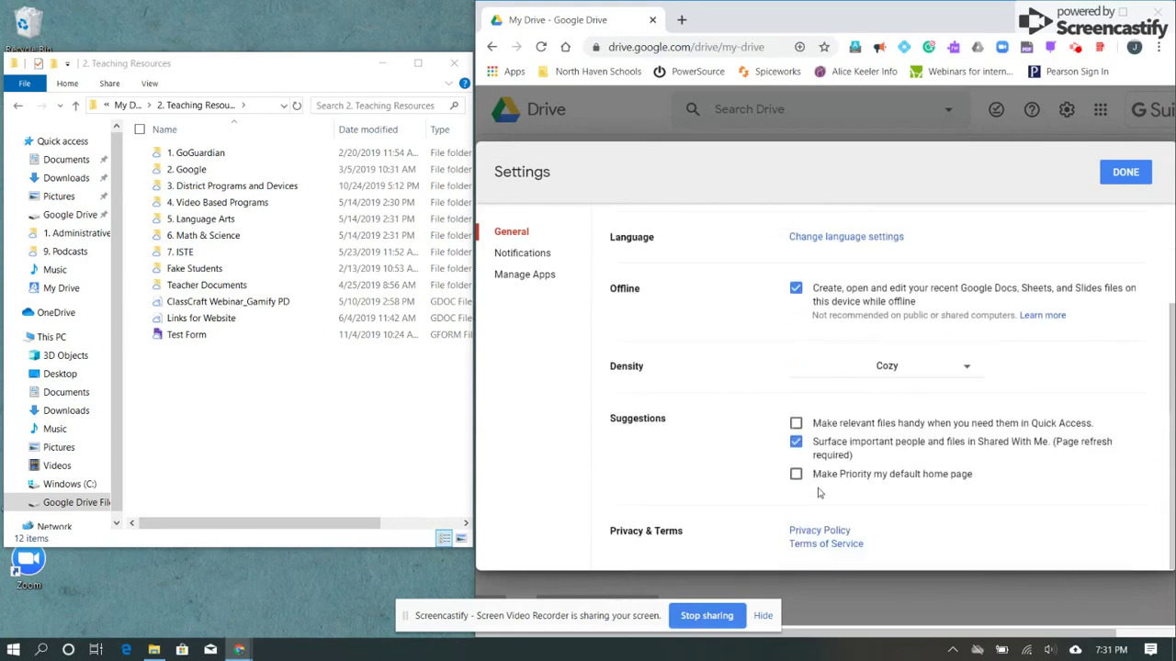
pyautogui.click(794, 421)
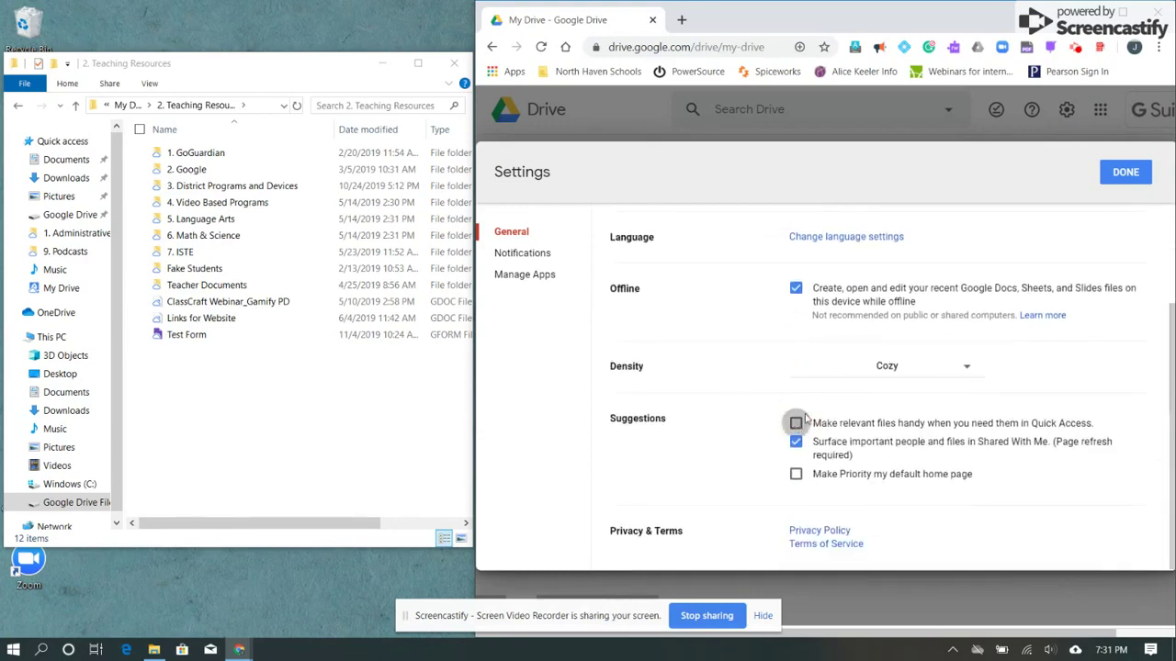
pyautogui.click(1126, 175)
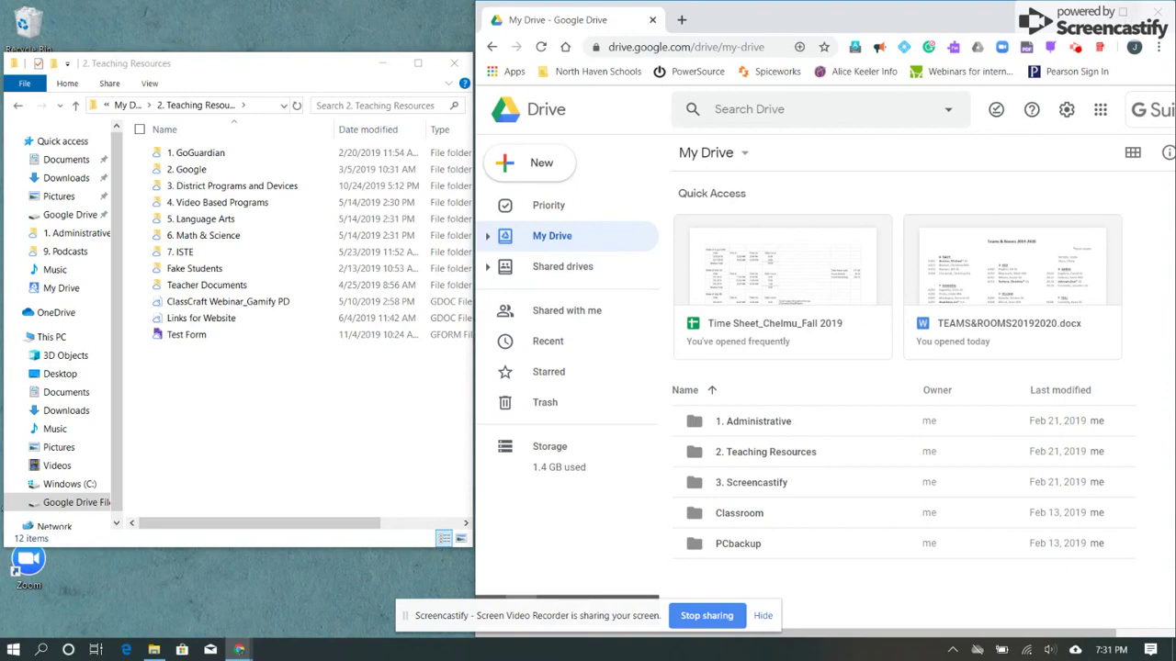
pyautogui.click(1126, 18)
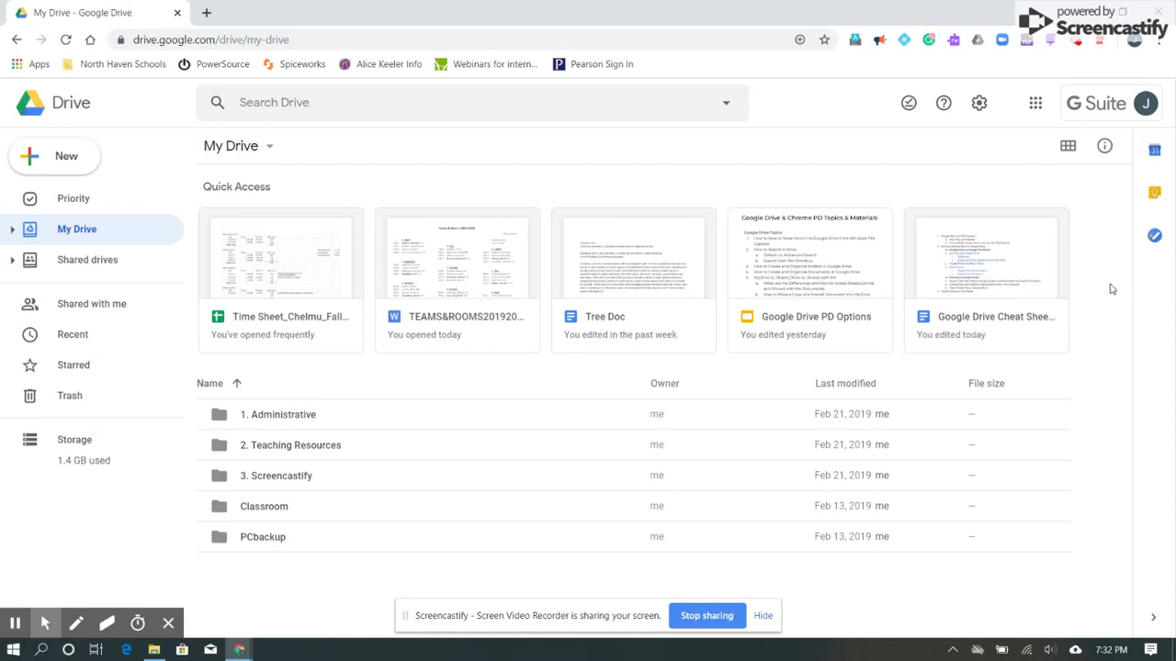
# - Turn off "Make relevant files handy when you need them in Quick Access" in Drive's settings
pyautogui.click(979, 104)
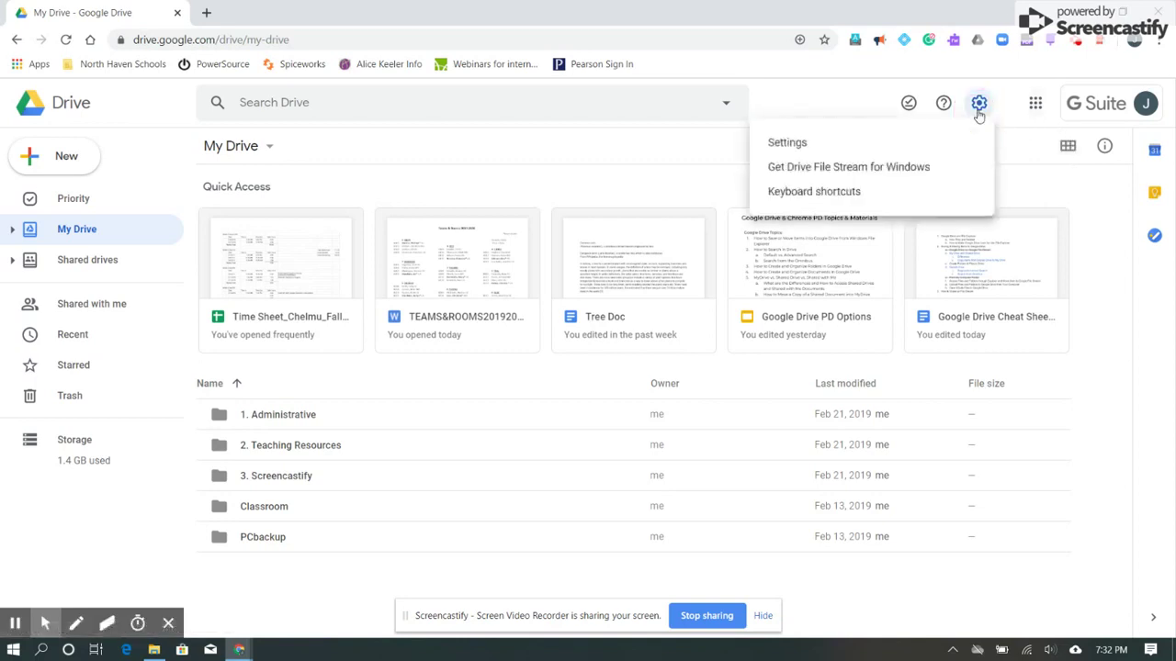
pyautogui.click(866, 149)
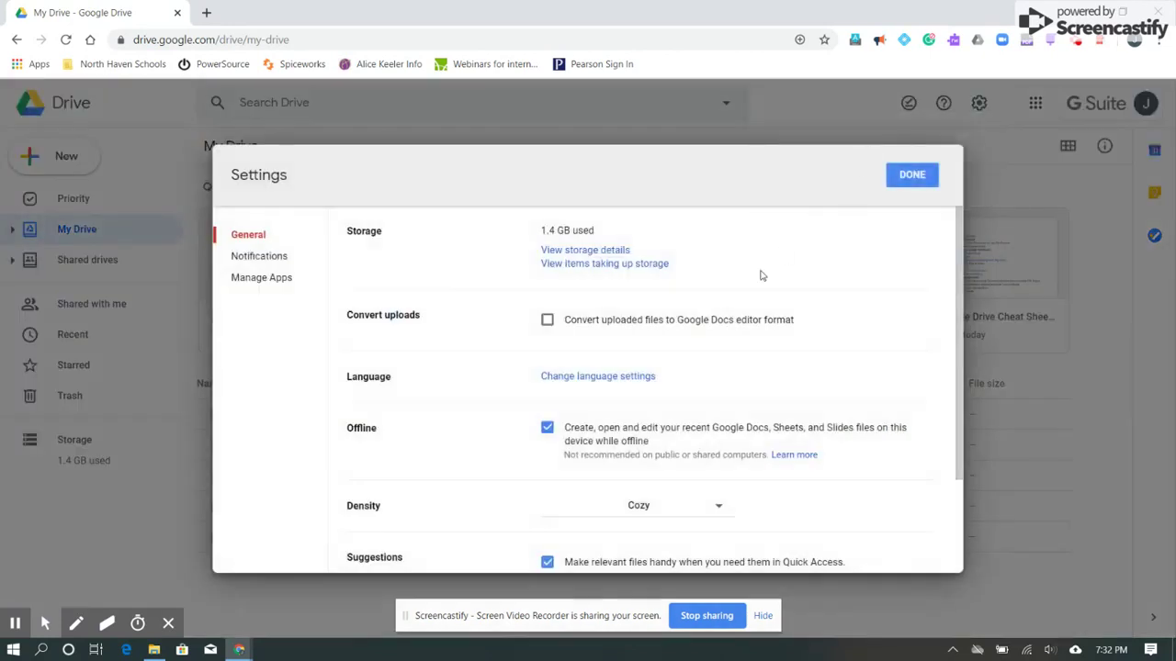
pyautogui.scroll(-2, 736, 384)
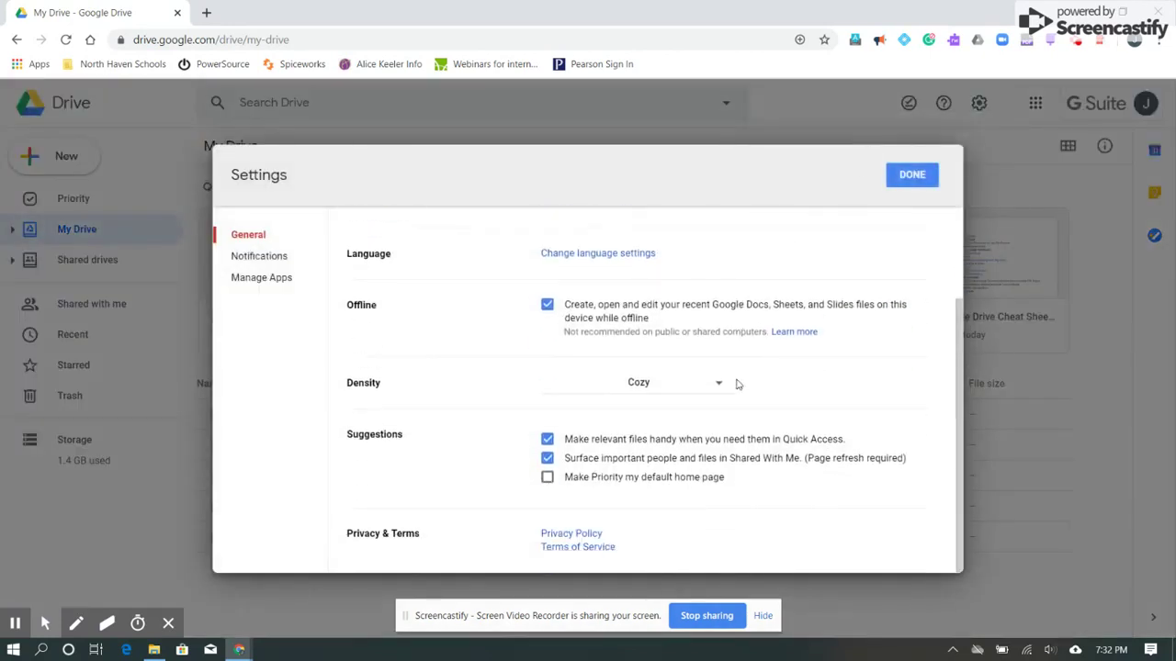
pyautogui.click(547, 440)
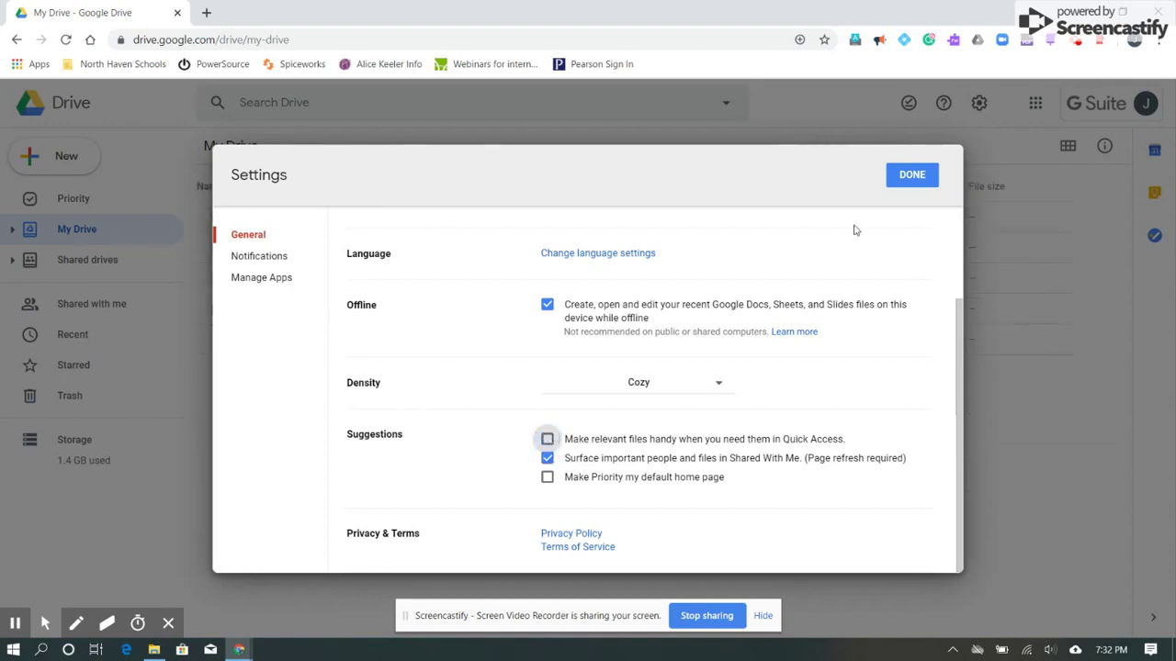
pyautogui.click(906, 177)
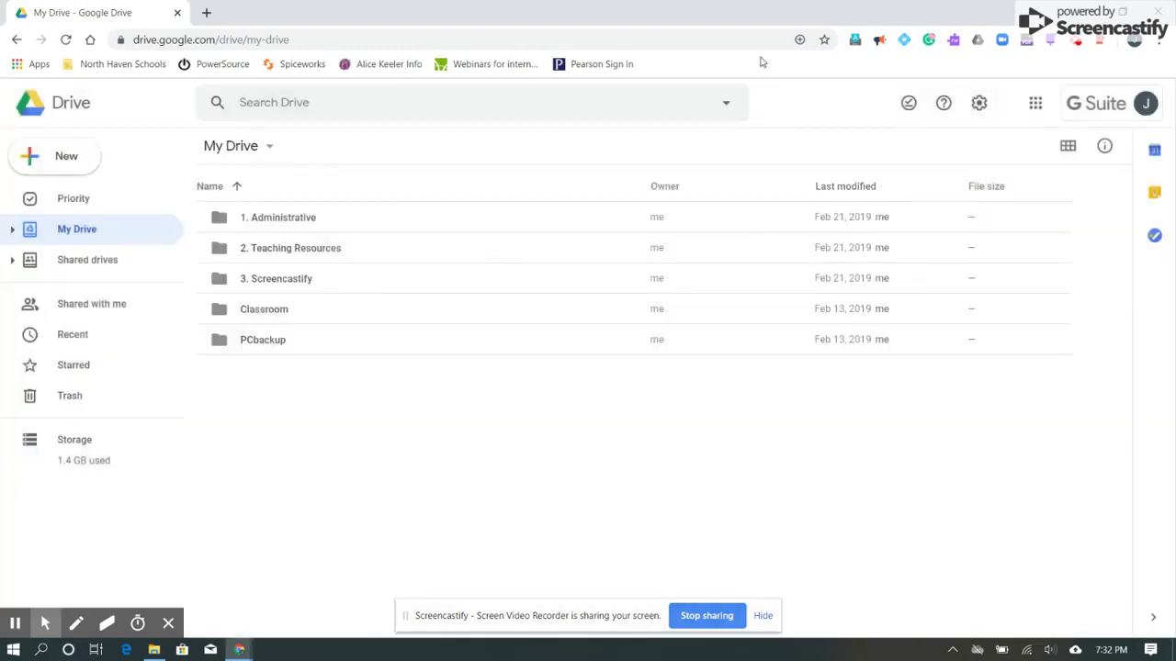
# - Snap the browser to one half of the screen, widen it, and fit the File Explorer window beside it
pyautogui.moveTo(743, 15); pyautogui.dragTo(1174, 140)
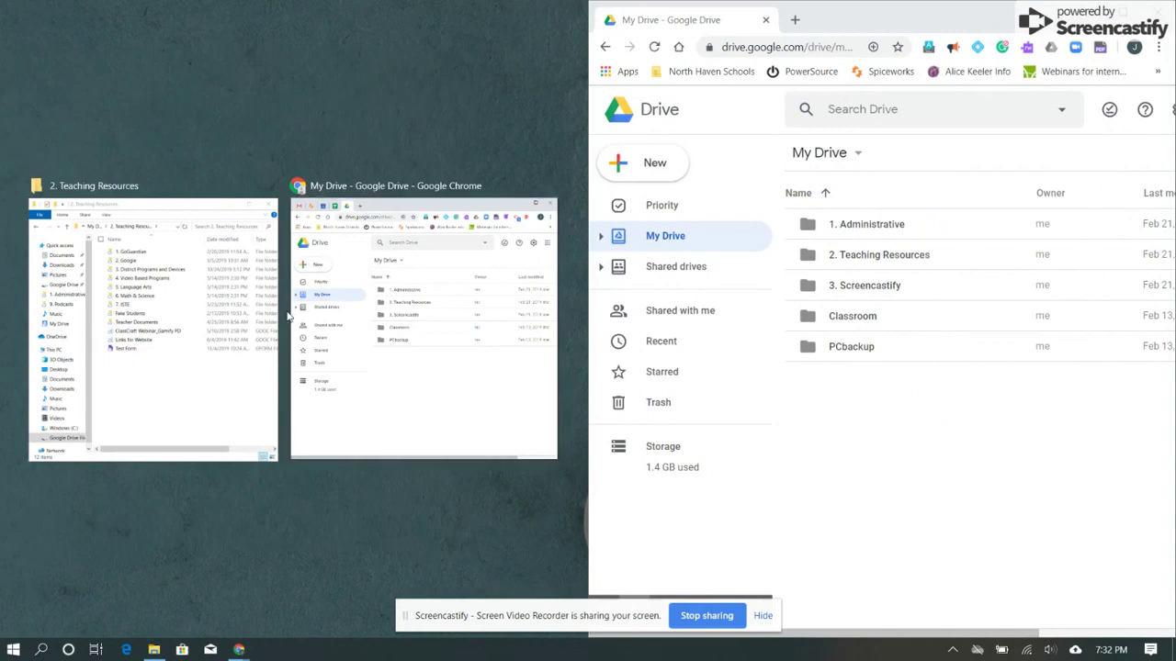
pyautogui.click(179, 409)
pyautogui.moveTo(411, 16); pyautogui.dragTo(297, 83)
pyautogui.moveTo(588, 251); pyautogui.dragTo(479, 243)
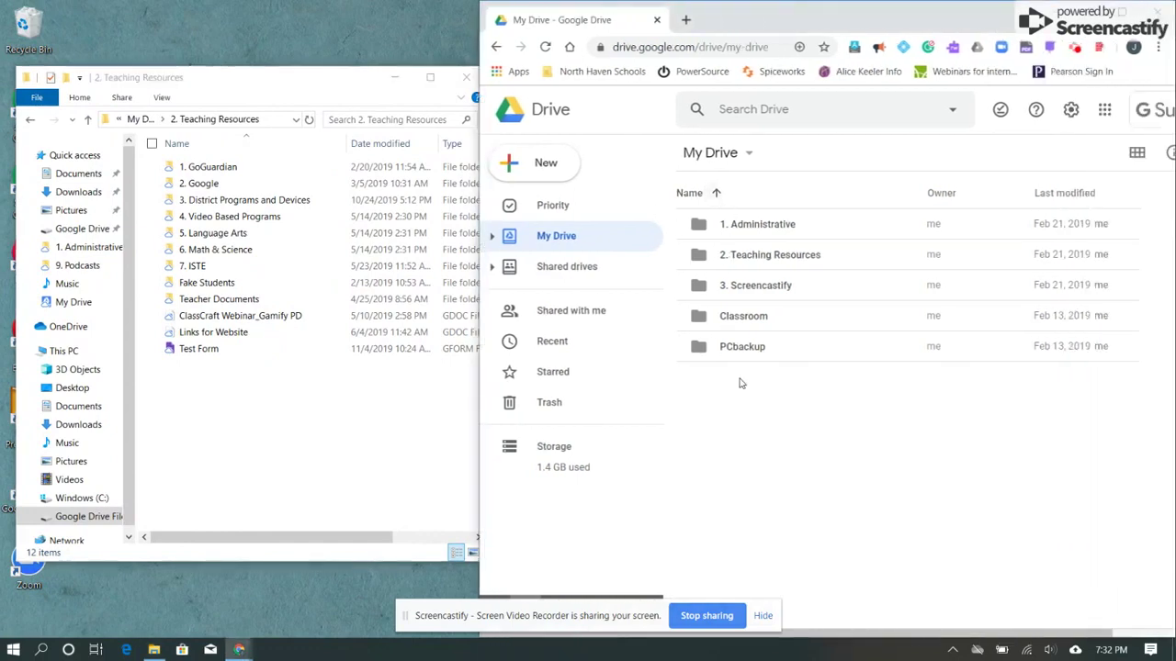
pyautogui.click(305, 96)
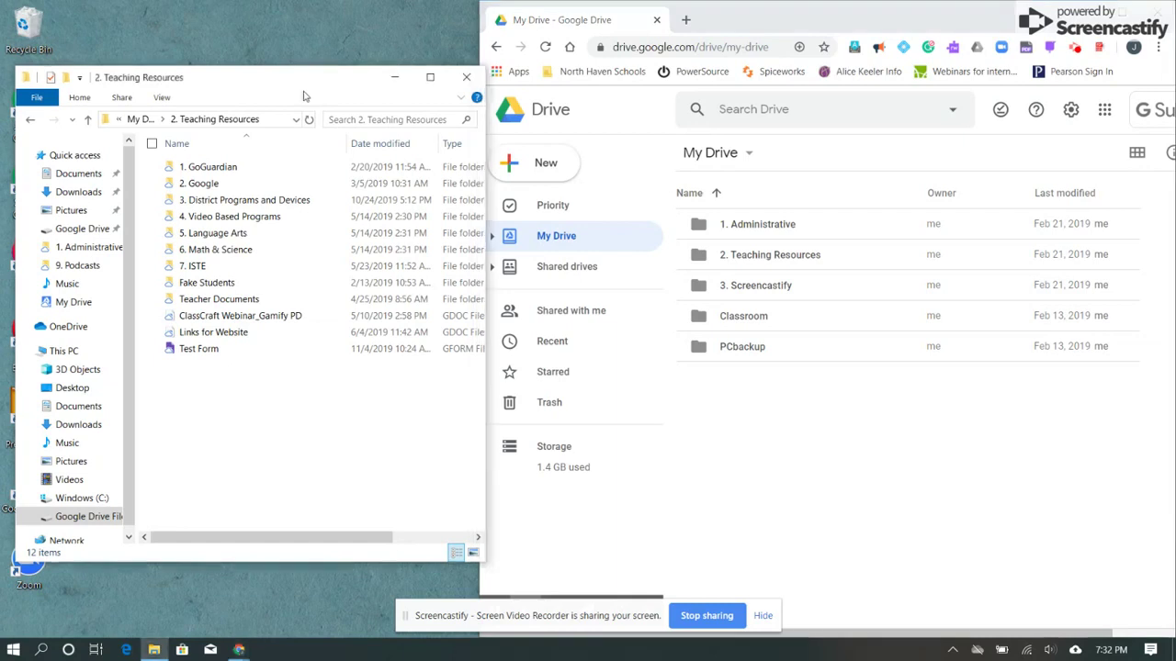
pyautogui.moveTo(283, 86)
pyautogui.mouseDown()
pyautogui.moveTo(263, 85)
pyautogui.moveTo(275, 84)
pyautogui.mouseUp()
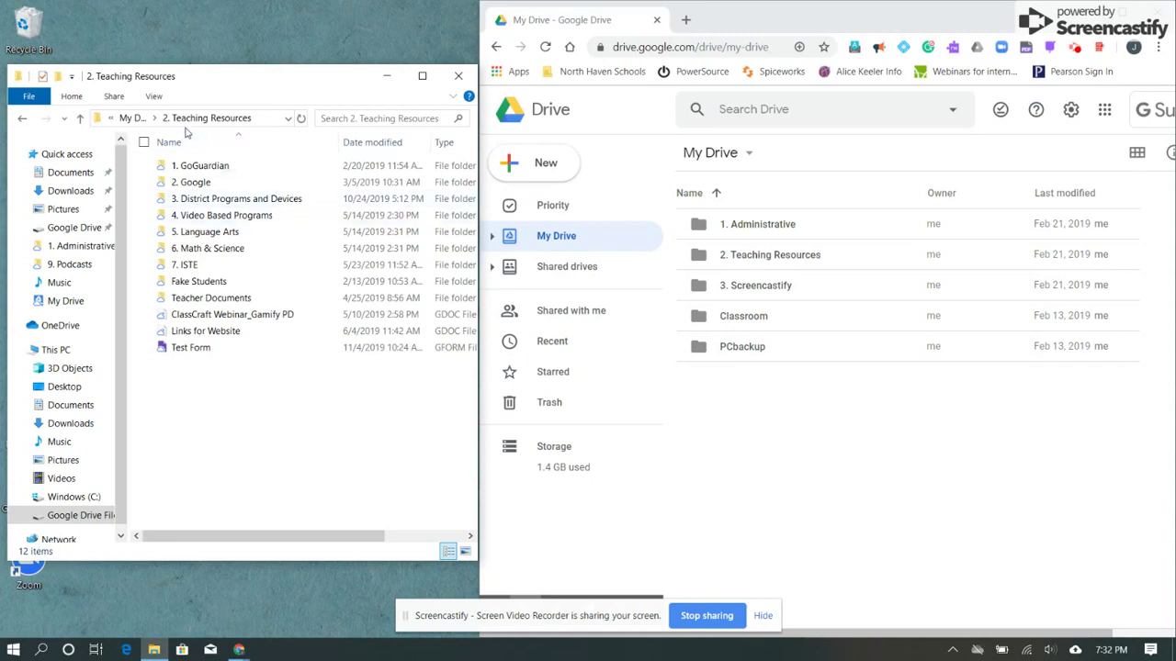
# - Go up from 2. Teaching Resources to the root of Google Drive File Stream (G:) in File Explorer
pyautogui.click(135, 119)
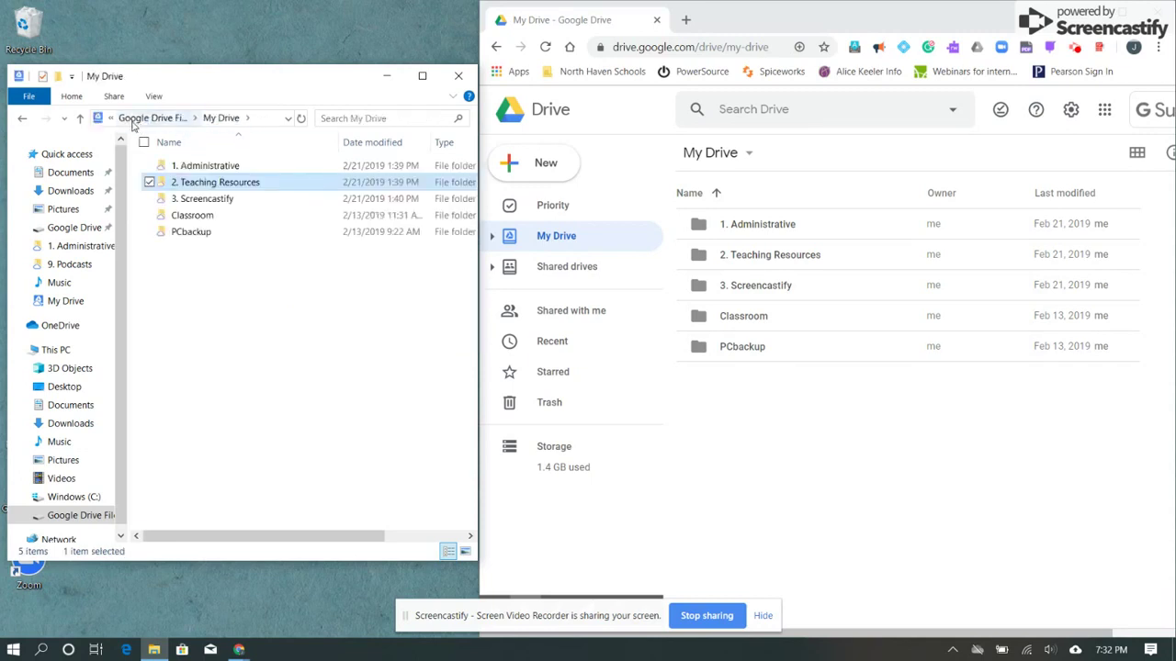
pyautogui.click(141, 119)
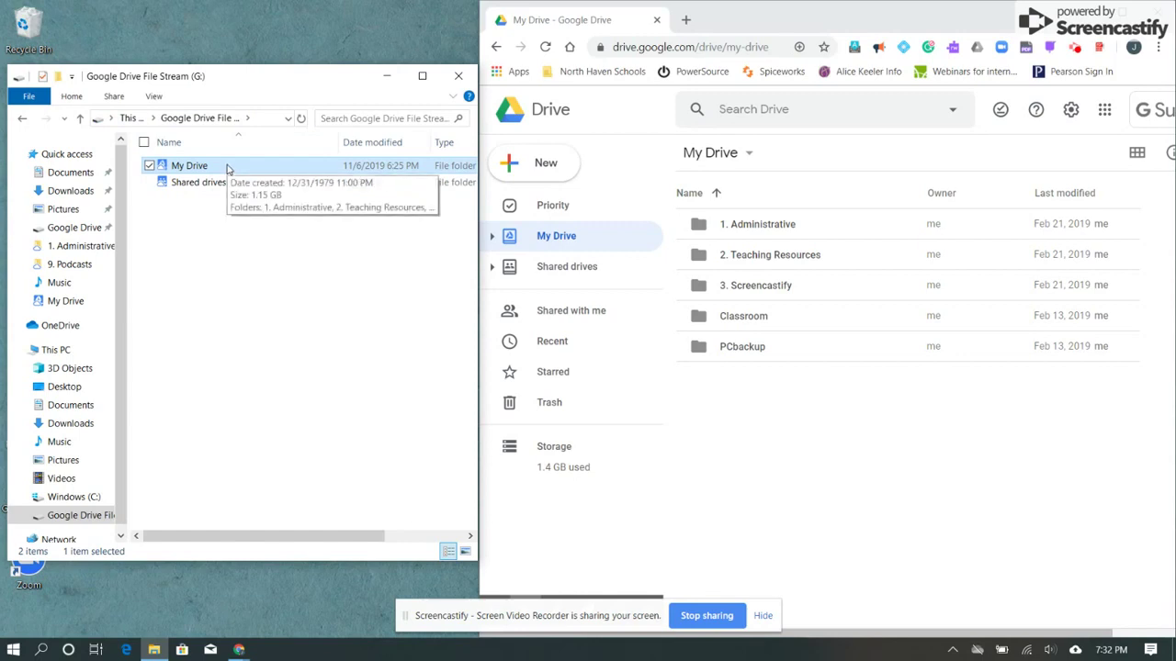
pyautogui.click(236, 297)
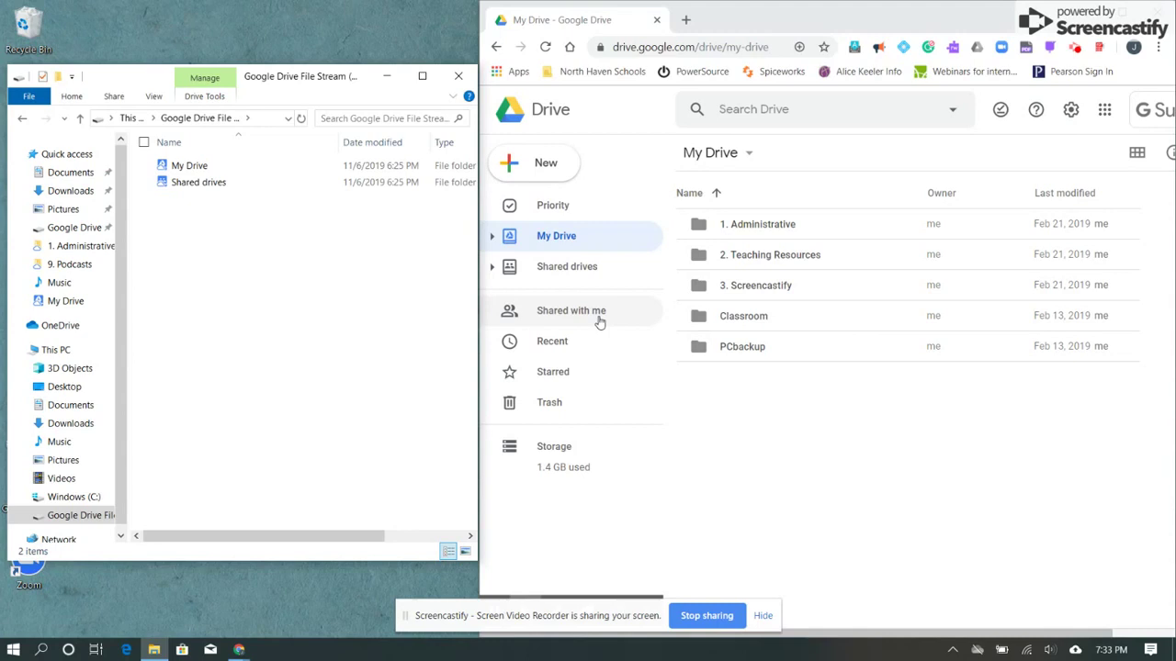
# - Open Shared with me in Drive on the web and look through the files others have shared
pyautogui.click(599, 319)
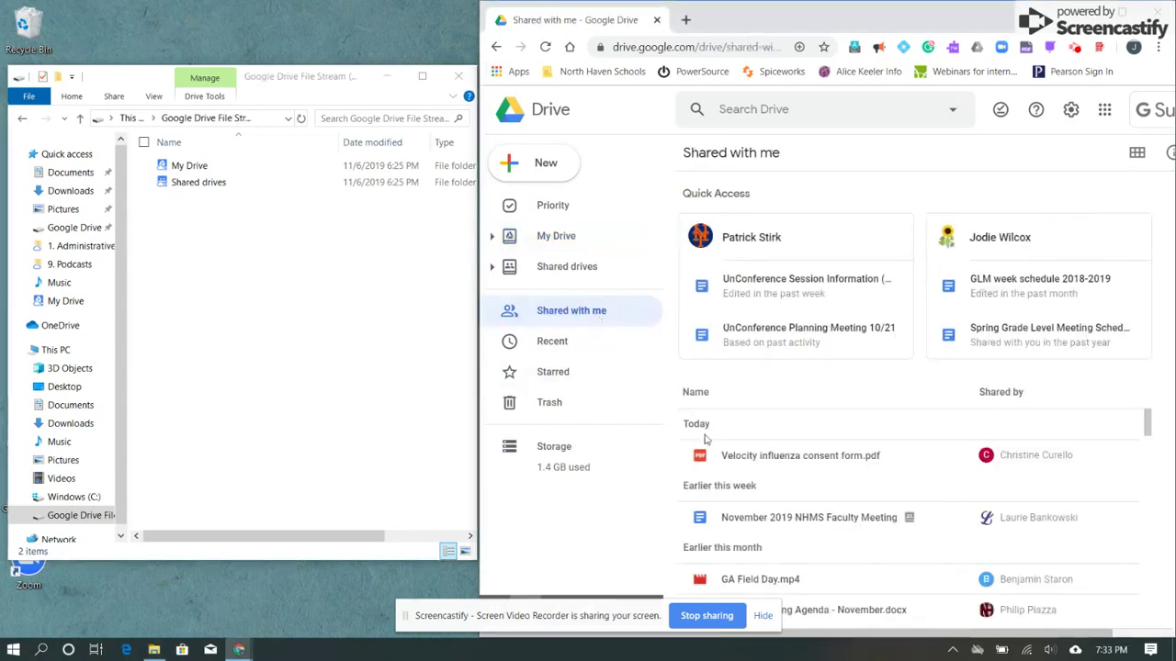
pyautogui.scroll(-5, 705, 440)
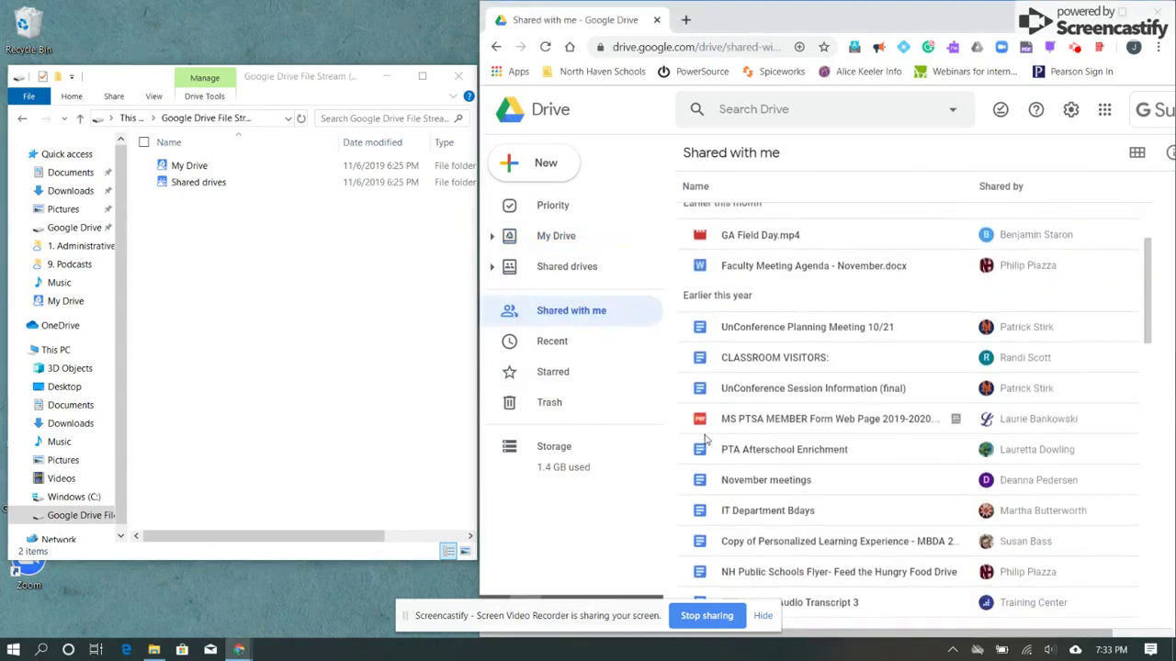
pyautogui.scroll(5, 740, 471)
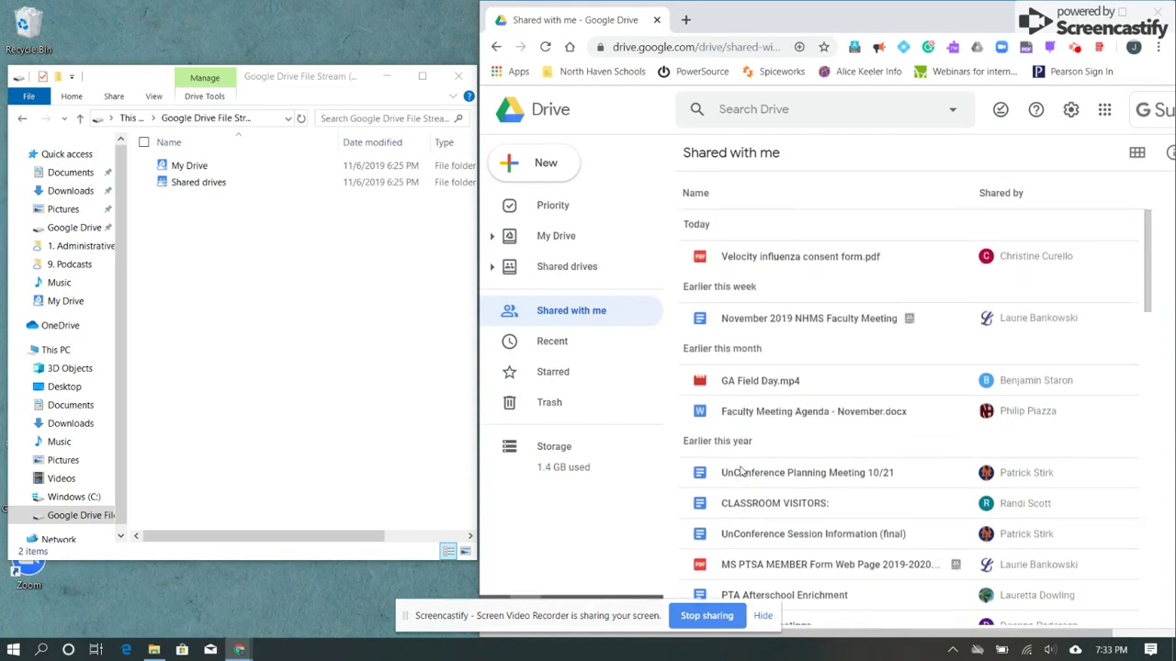
pyautogui.scroll(-5, 740, 471)
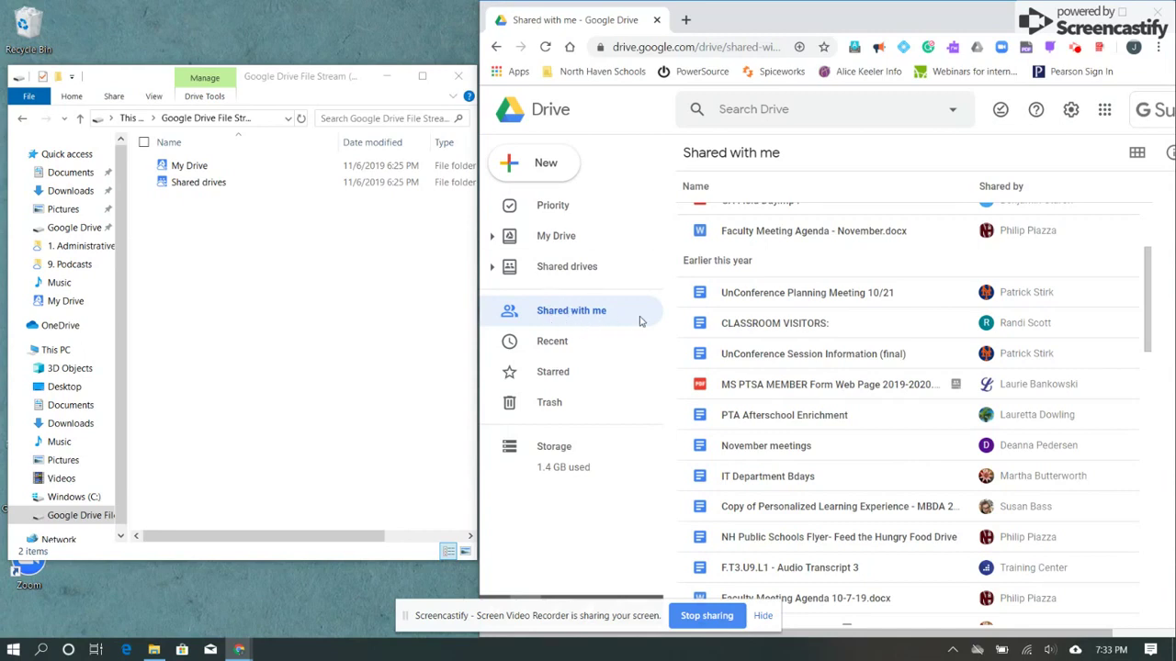
pyautogui.scroll(-1, 831, 374)
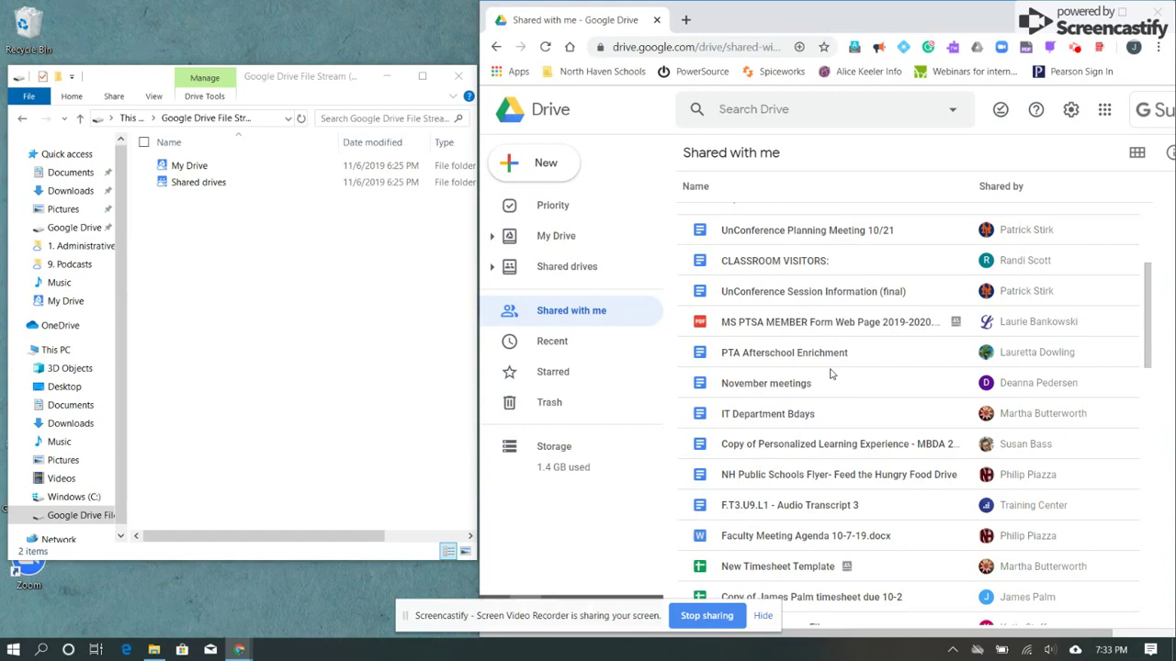
pyautogui.scroll(3, 831, 374)
pyautogui.scroll(-5, 831, 373)
pyautogui.scroll(5, 832, 374)
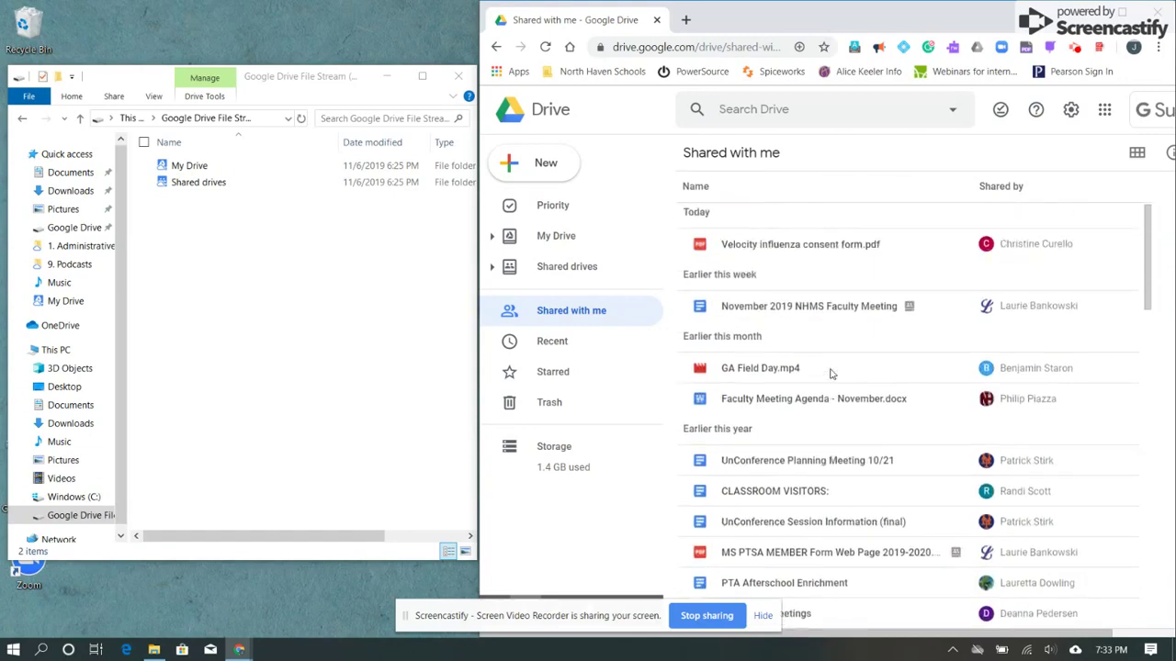
pyautogui.scroll(3, 831, 373)
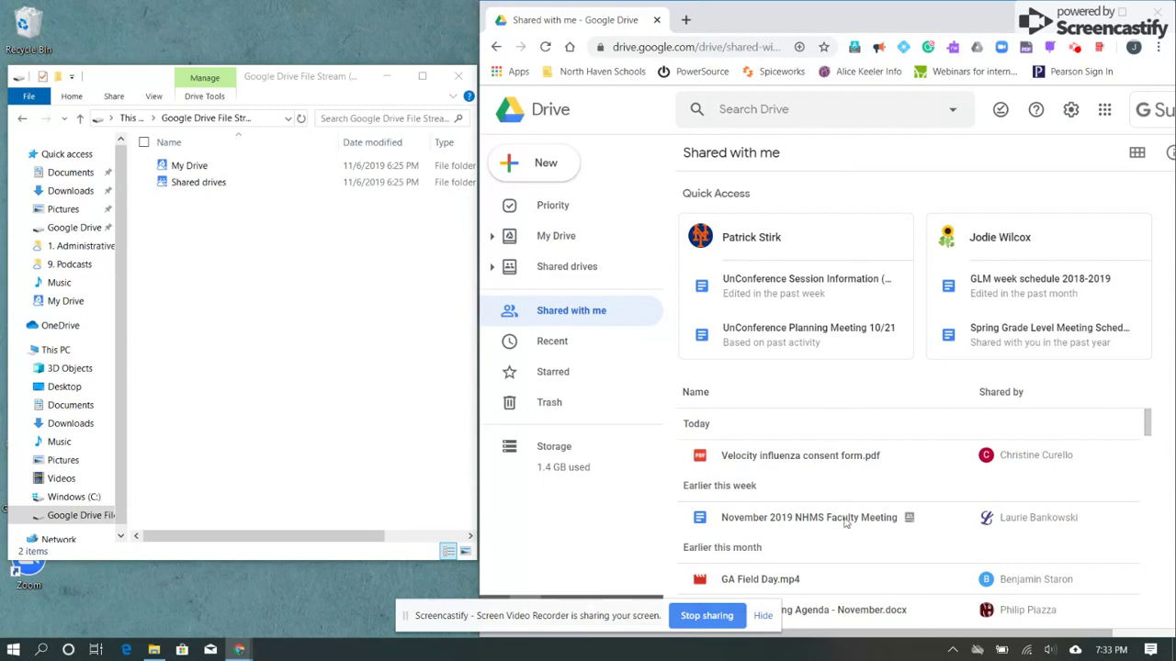
pyautogui.scroll(-8, 843, 522)
pyautogui.scroll(-2, 846, 523)
pyautogui.scroll(2, 846, 524)
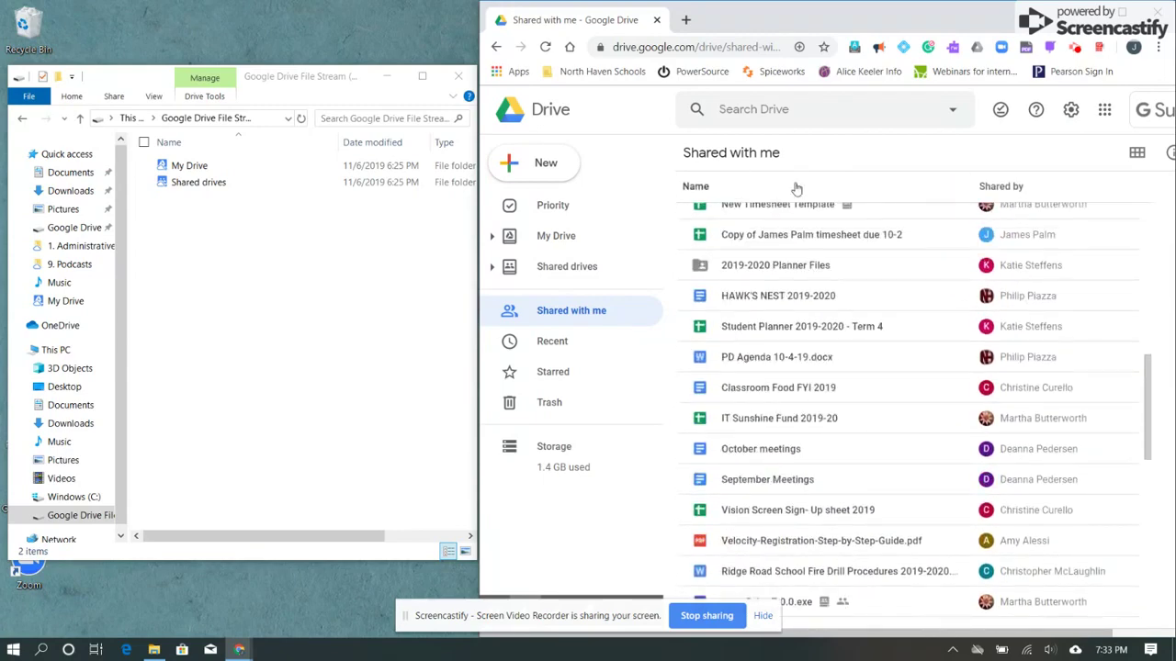
# - Open Drive's Advanced Search and examine the available Type and Owner filter options
pyautogui.click(766, 111)
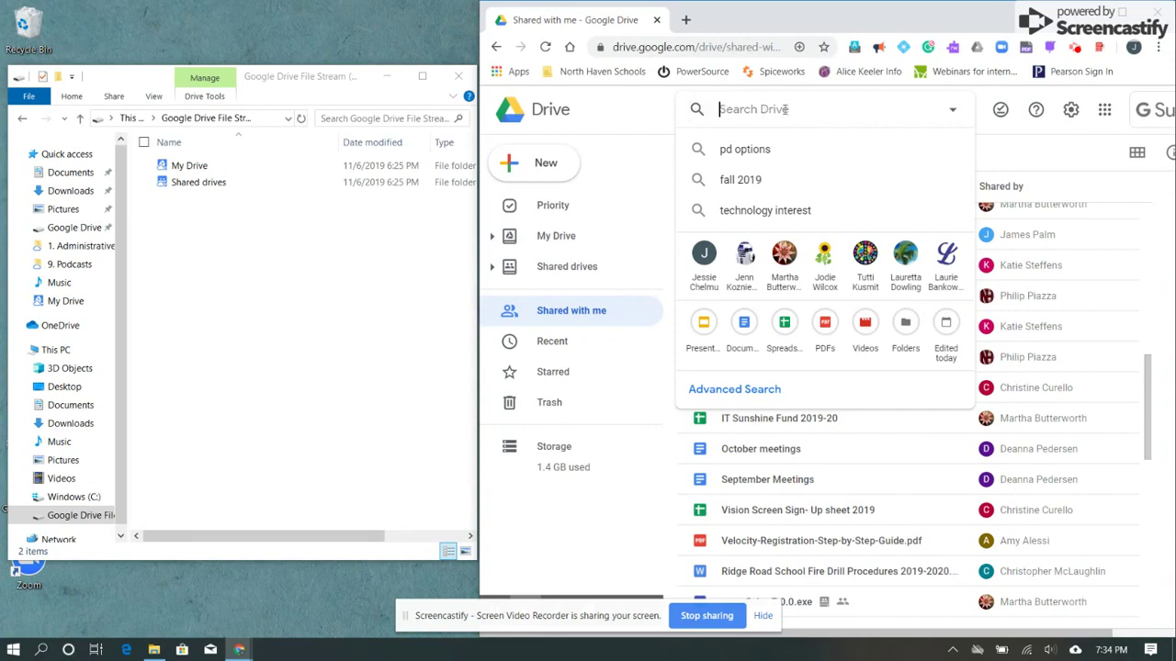
pyautogui.click(763, 390)
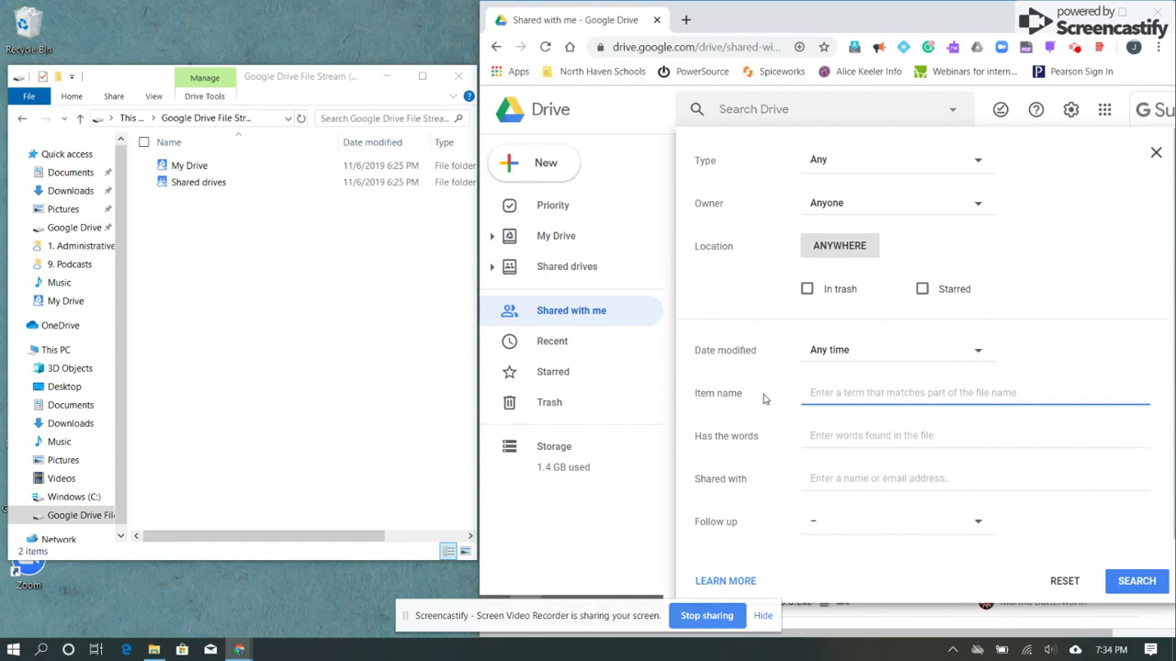
pyautogui.click(980, 162)
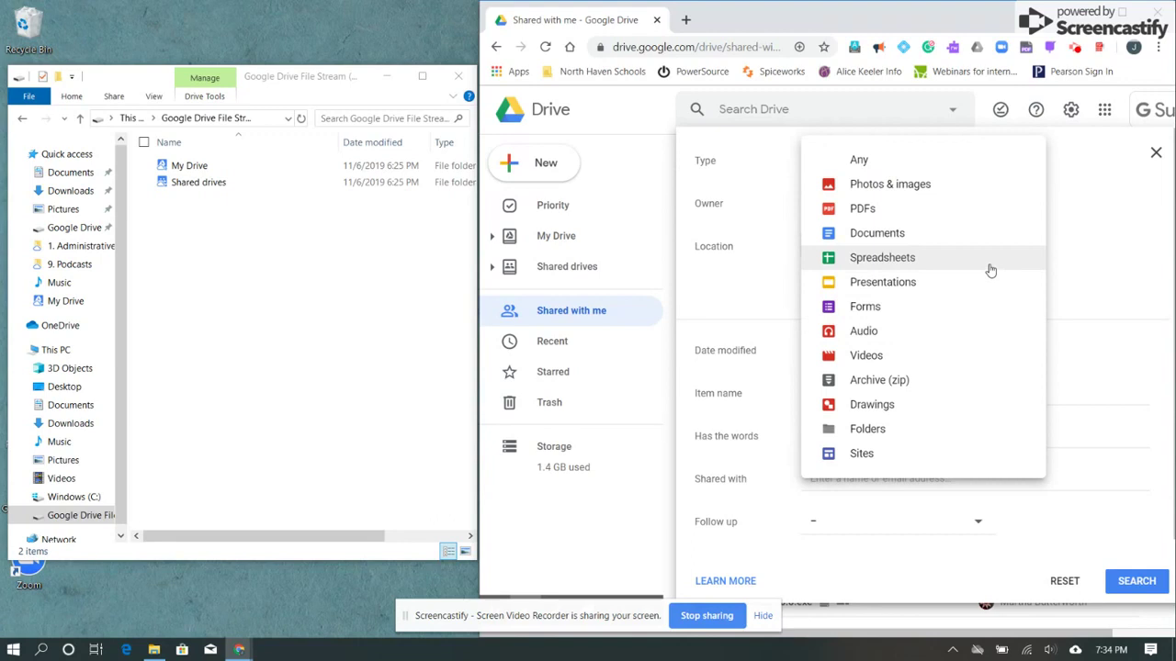
pyautogui.click(1102, 246)
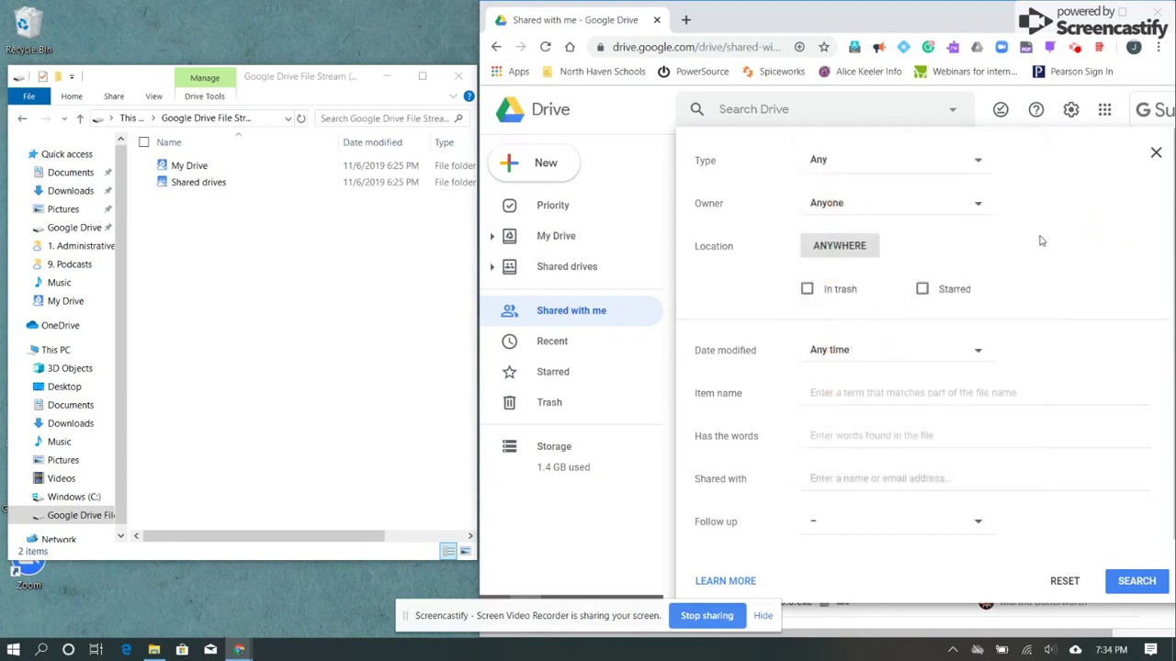
pyautogui.click(974, 210)
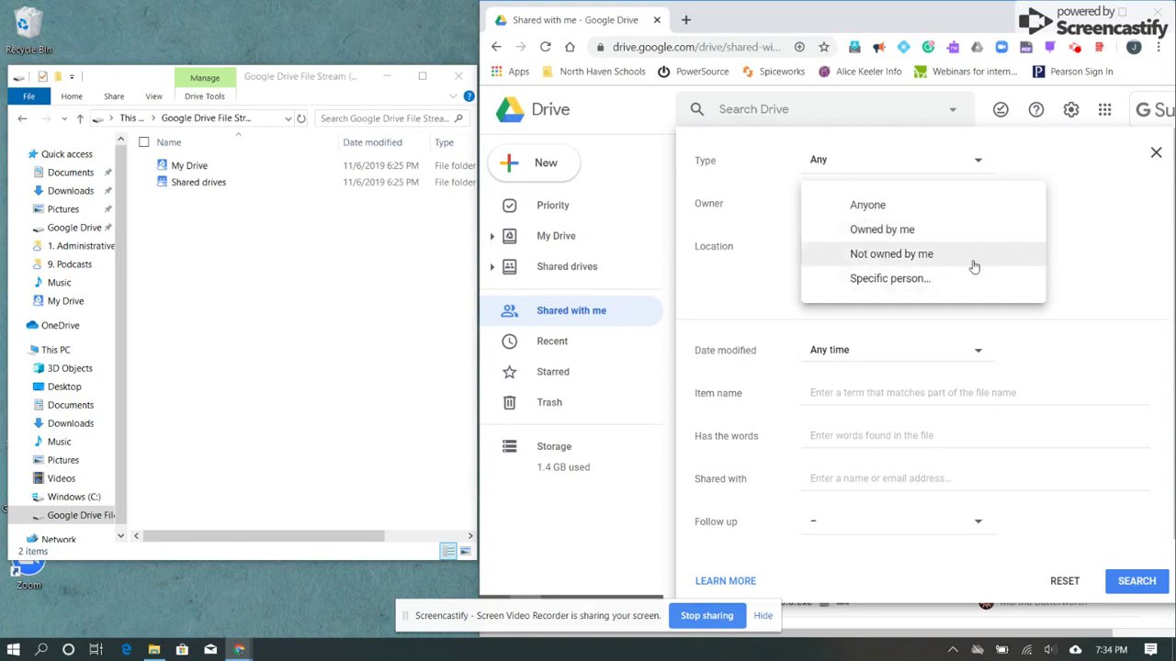
pyautogui.click(1100, 244)
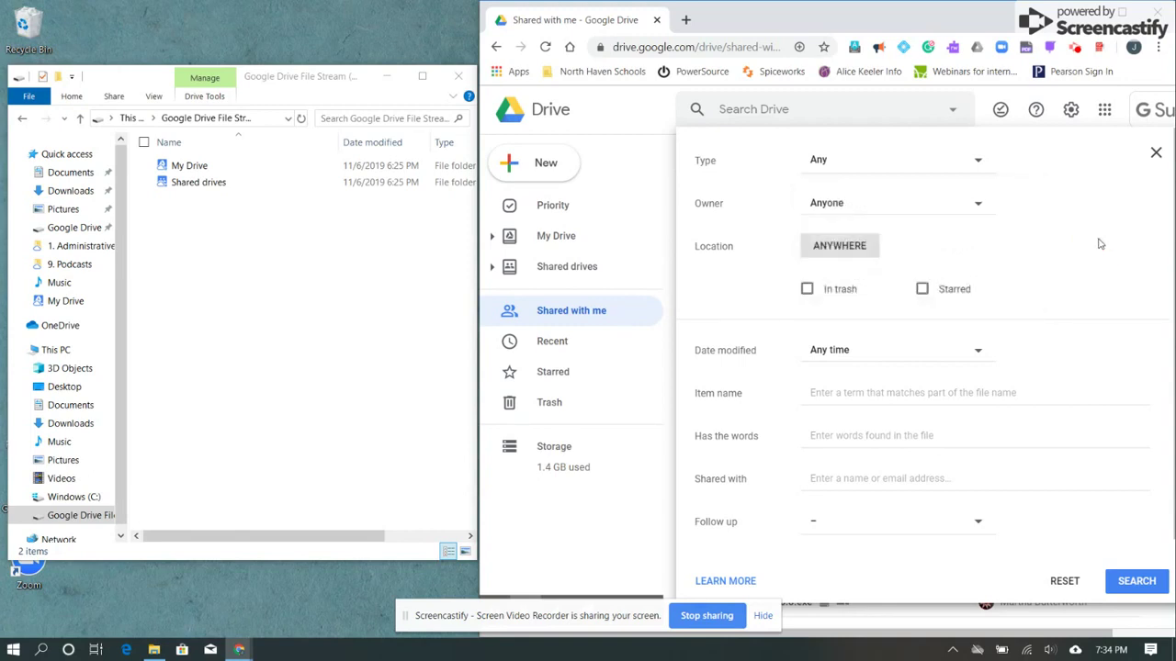